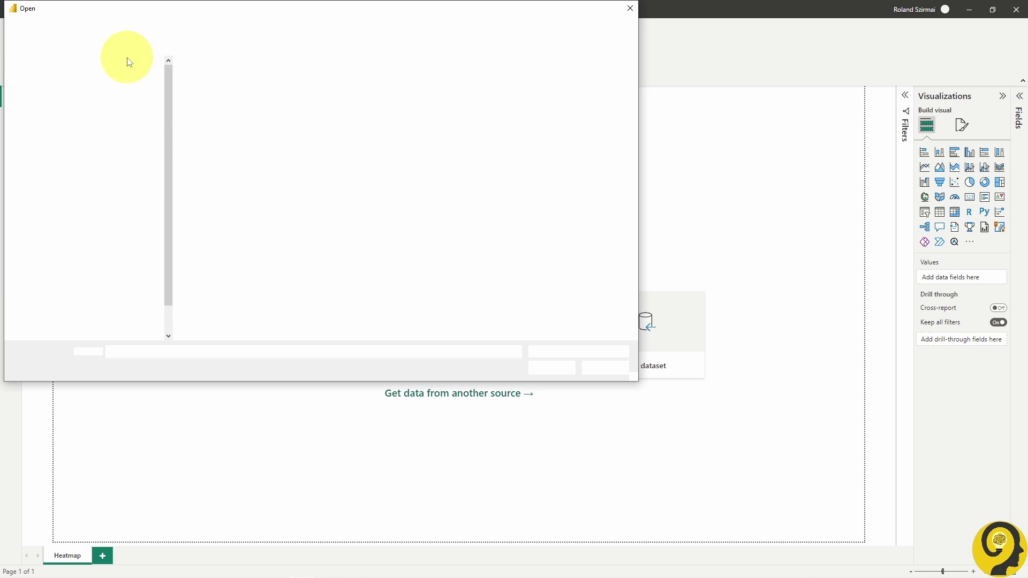
# Step: Select the Location, Services and Tickets sheets in the Navigator and send them to Transform Data
pyautogui.click(311, 203)
pyautogui.click(311, 217)
pyautogui.click(311, 190)
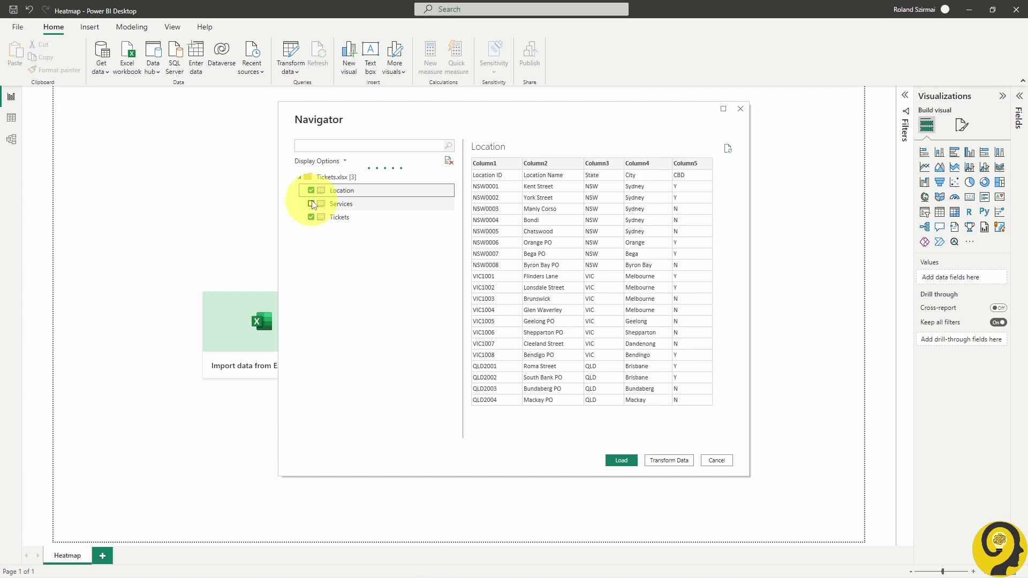
pyautogui.click(669, 460)
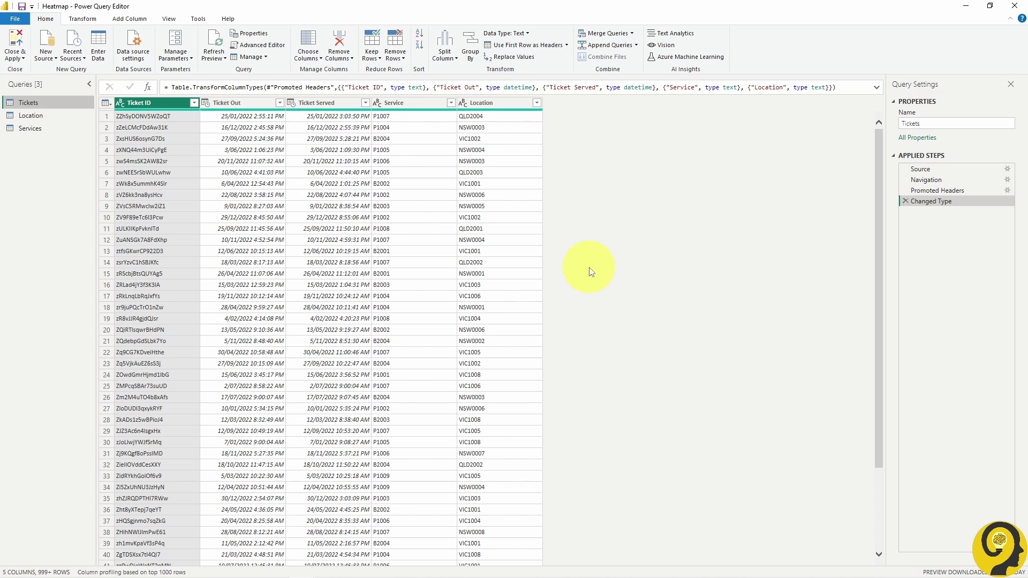
# Step: Add a date-only column from Ticket Out and rename it Ticket Out Date
pyautogui.click(258, 102)
pyautogui.click(129, 19)
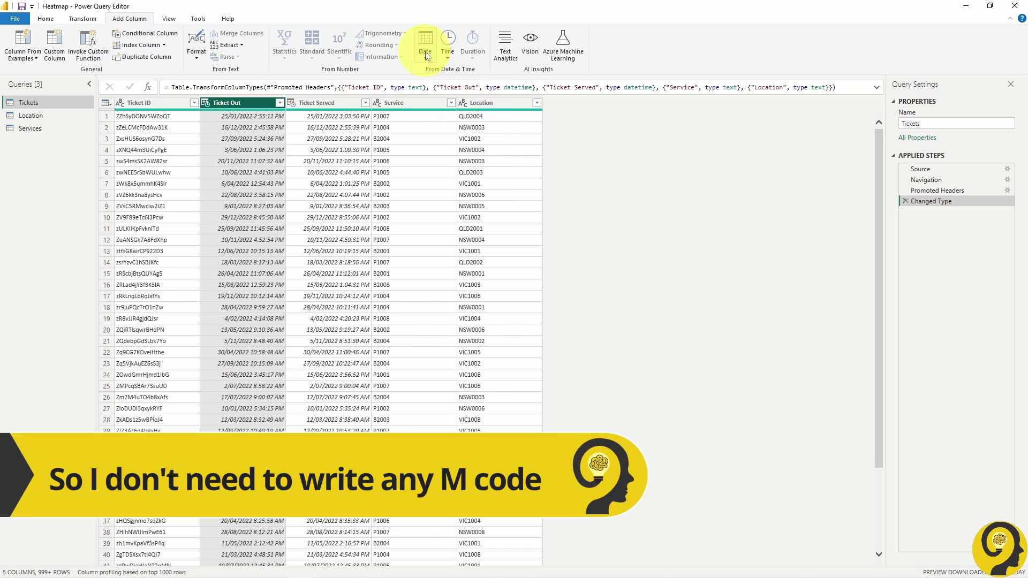
pyautogui.click(427, 56)
pyautogui.click(445, 74)
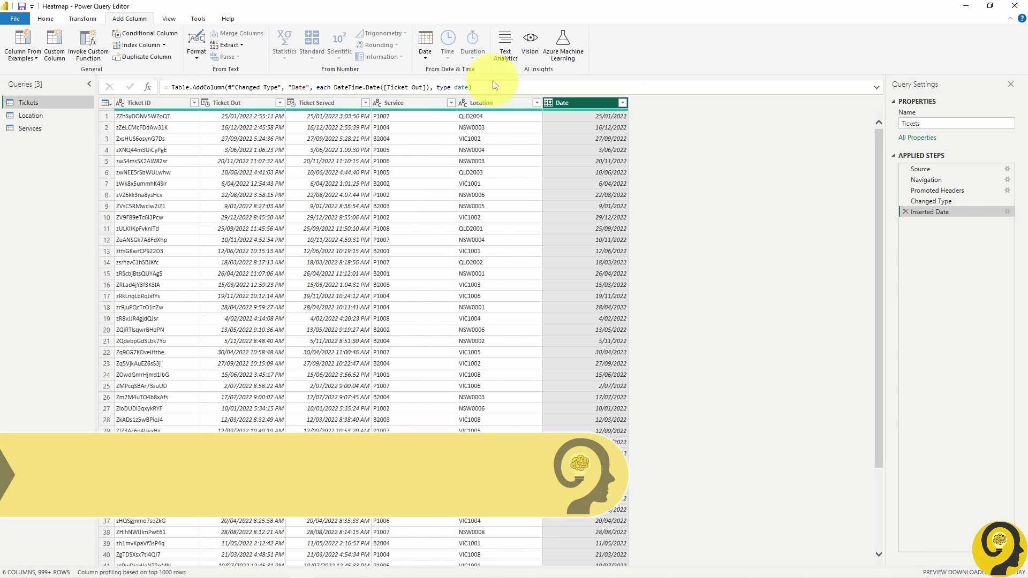
pyautogui.click(293, 88)
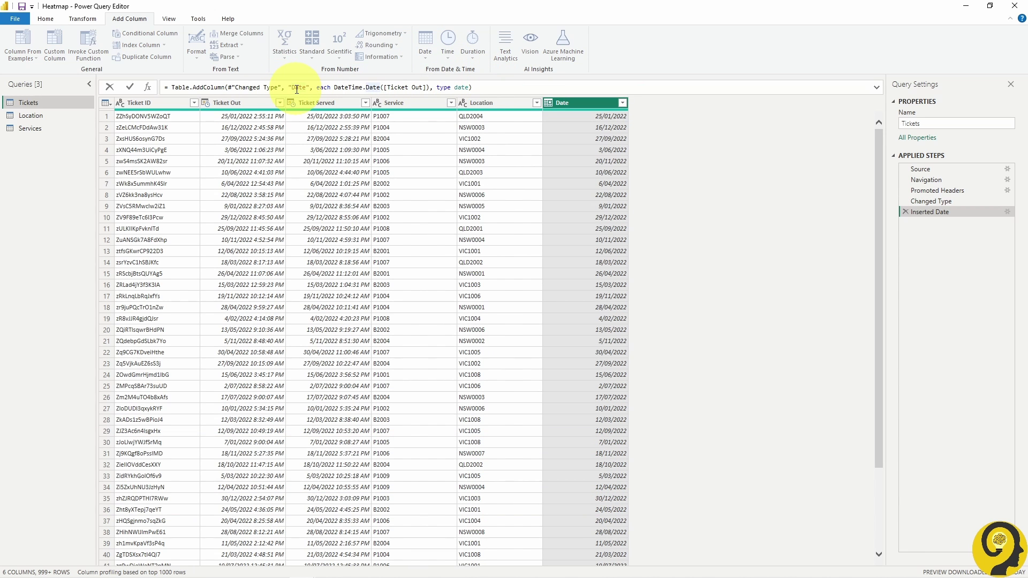
pyautogui.write('Ticket Out')
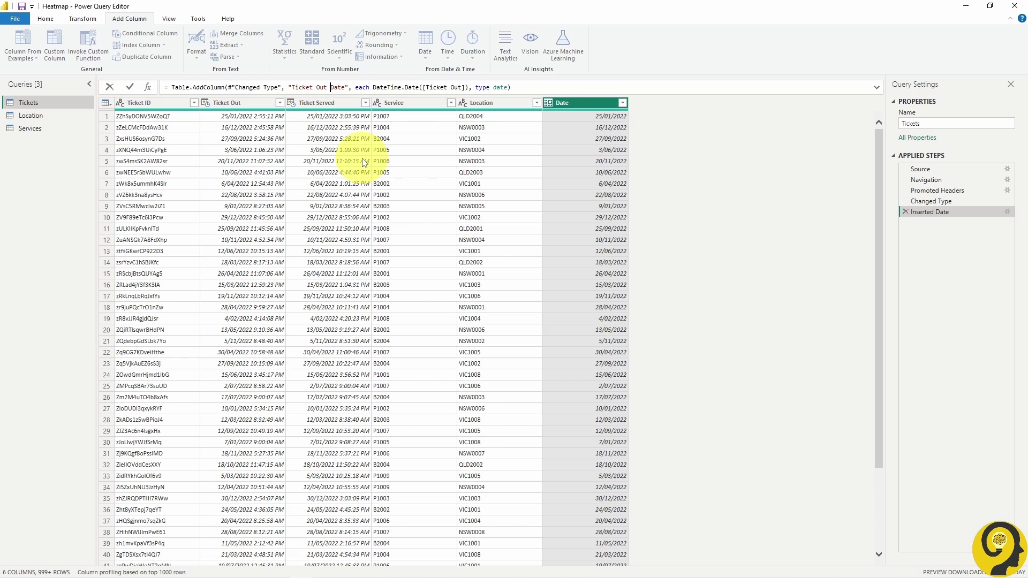
pyautogui.press('Return')
# Step: Add a Start of Hour column from Ticket Out, convert it to Time Only, then select Location
pyautogui.click(256, 104)
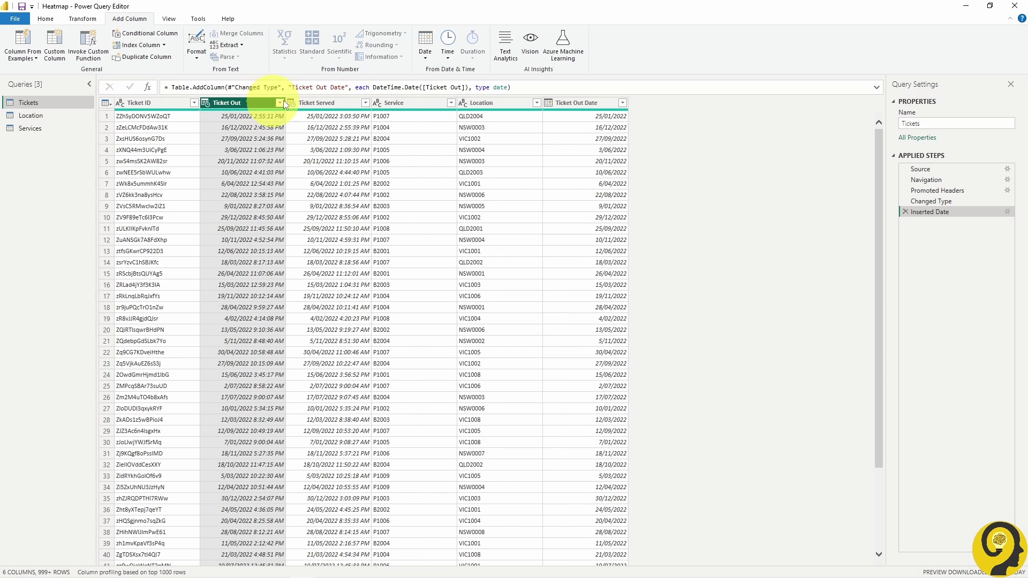
pyautogui.click(448, 45)
pyautogui.moveTo(514, 106)
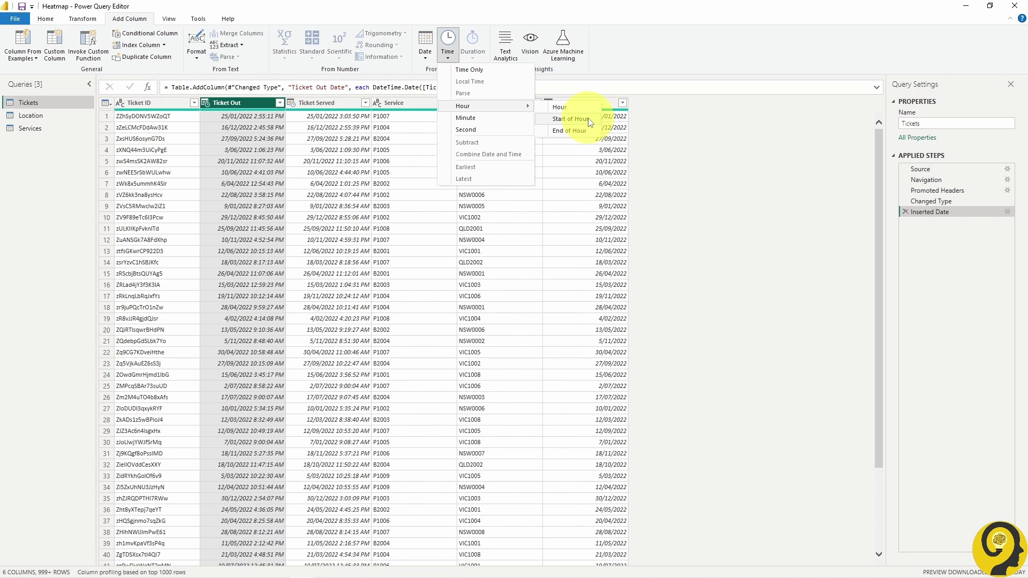
pyautogui.click(586, 118)
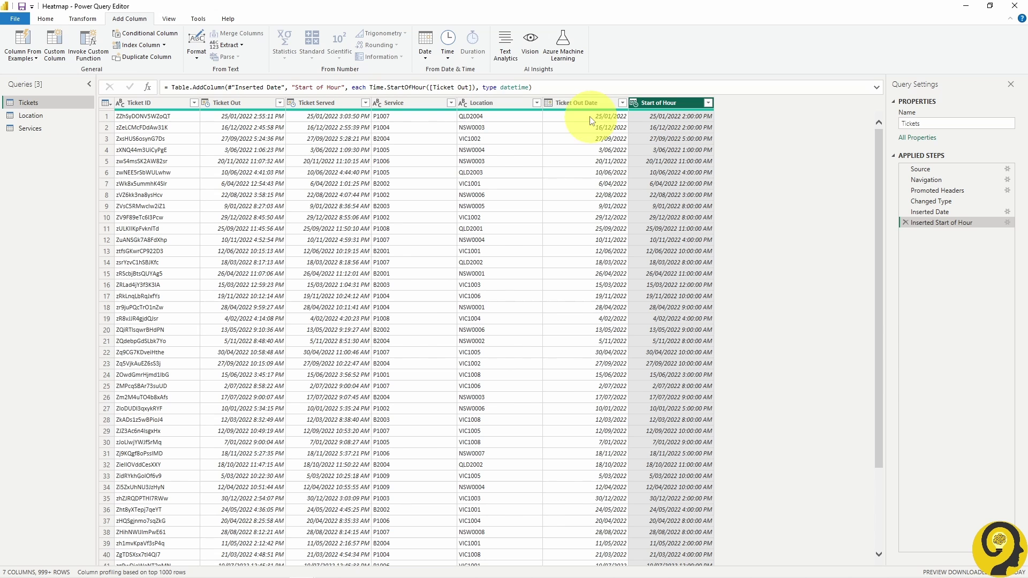
pyautogui.click(80, 20)
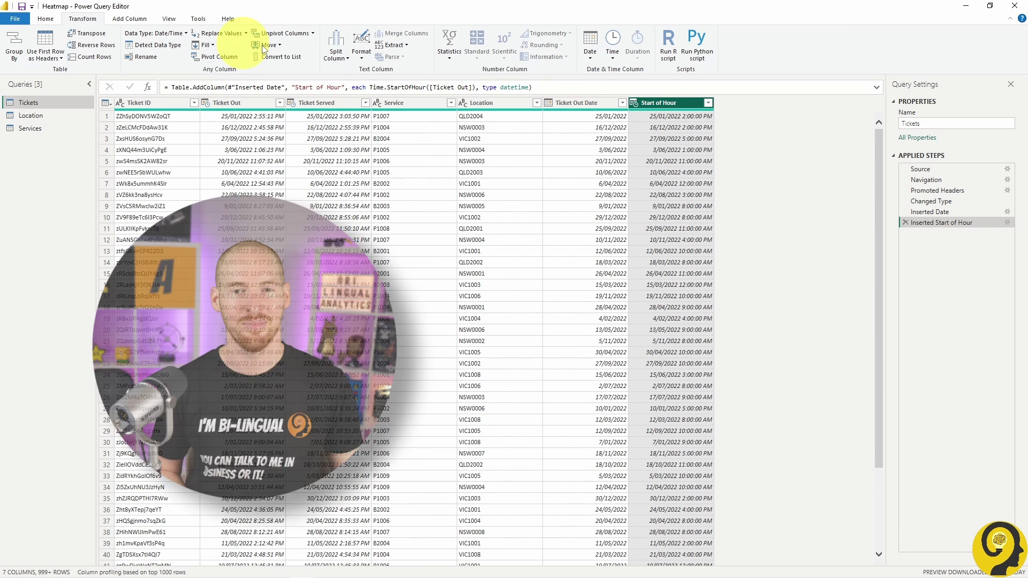
pyautogui.click(614, 52)
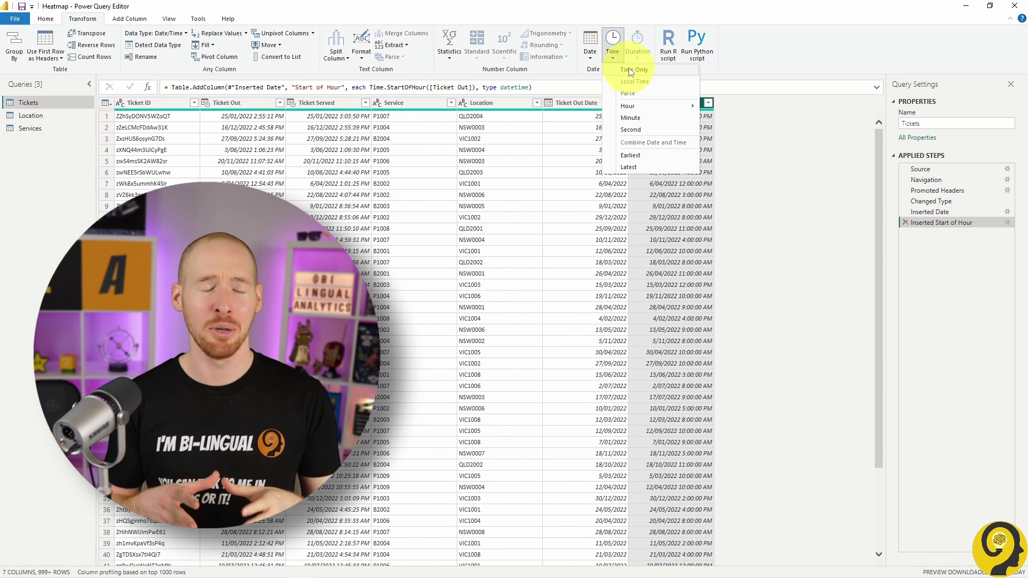
pyautogui.click(629, 70)
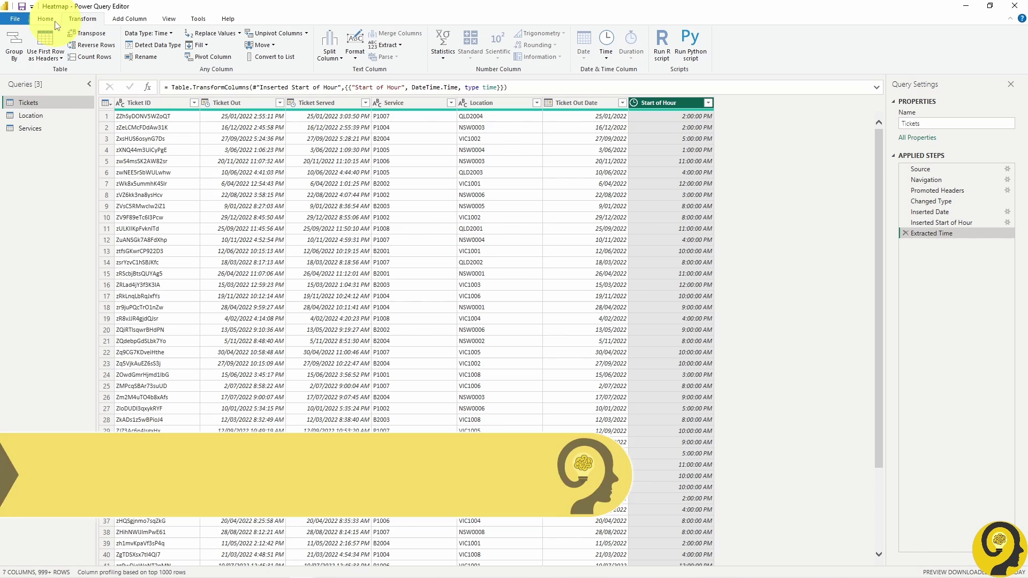
pyautogui.click(32, 115)
# Step: Use First Row as Headers on Location and Services, then Close & Apply
pyautogui.click(45, 18)
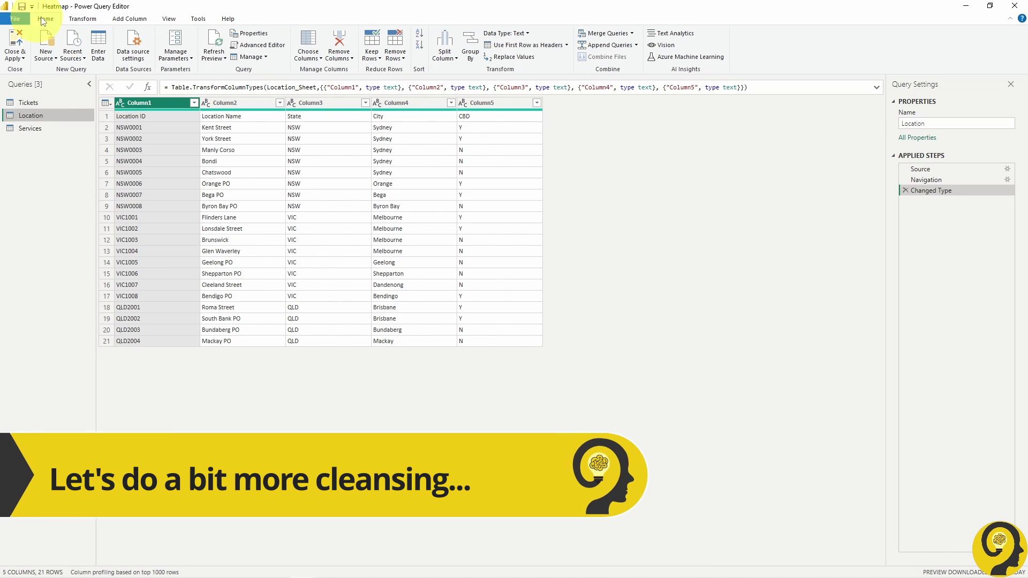
pyautogui.click(527, 45)
pyautogui.click(30, 128)
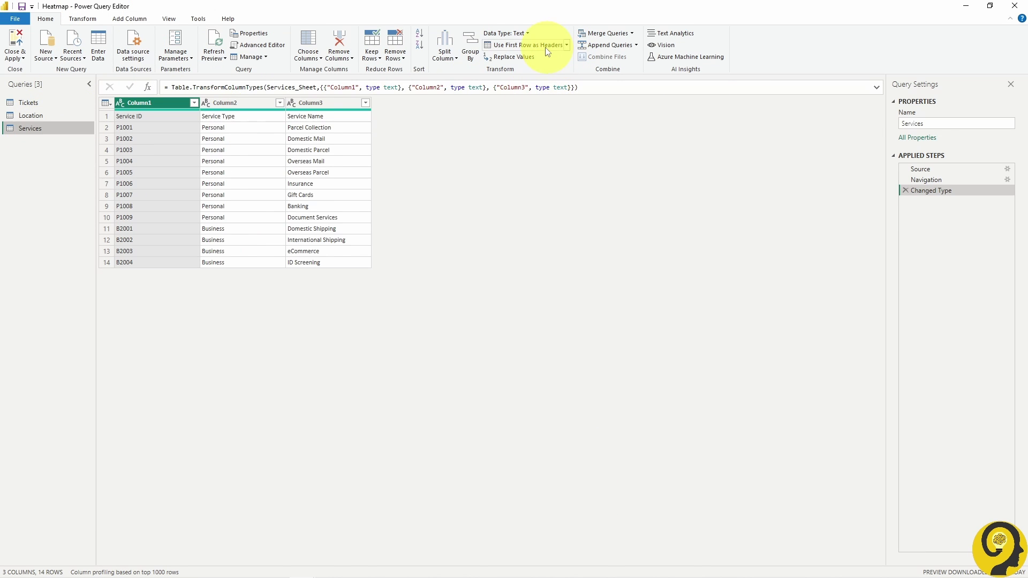
pyautogui.click(538, 44)
pyautogui.click(38, 103)
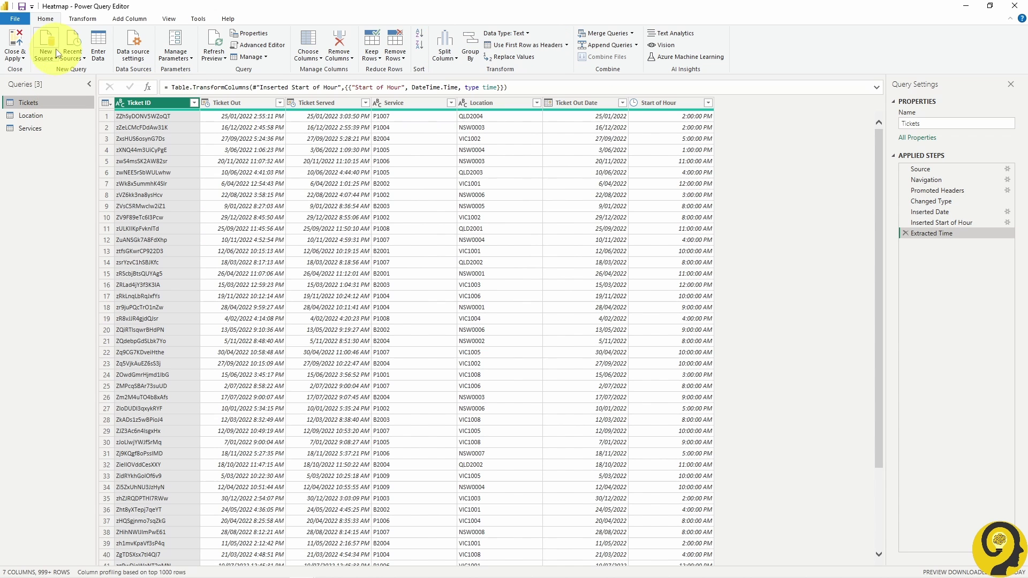
pyautogui.click(22, 40)
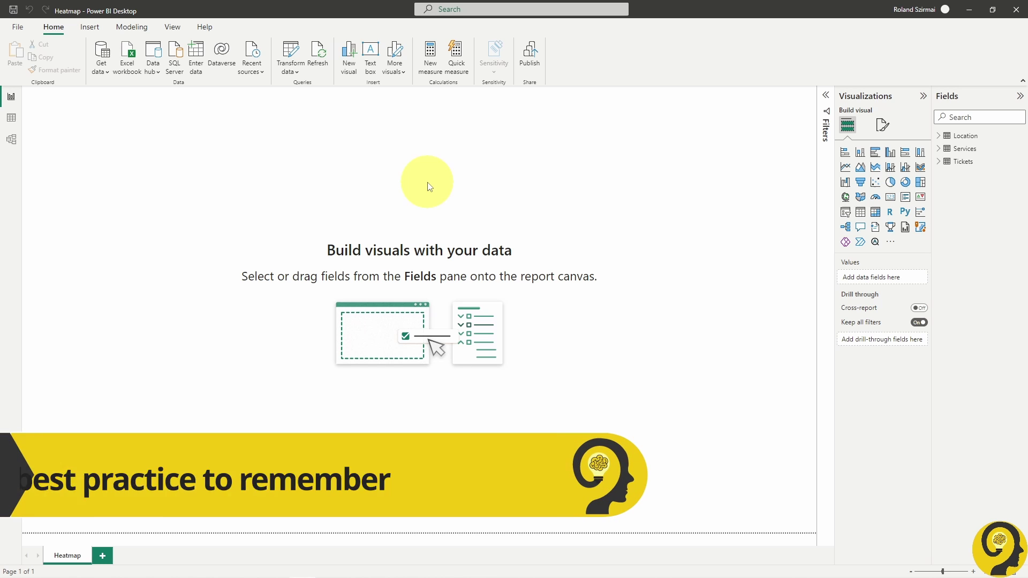
# Step: Create a Calendar table from ADDCOLUMNS(CALENDARAUTO()) with Day (FORMAT "Ddd") and day ID (WEEKDAY [Date], 2) columns
pyautogui.click(132, 27)
pyautogui.click(138, 56)
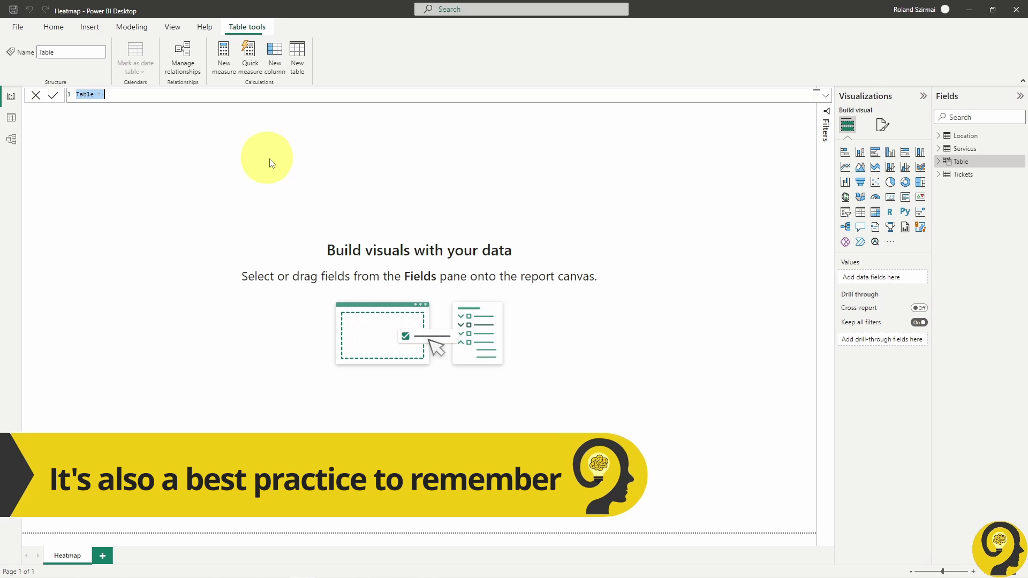
pyautogui.write('Calendar =')
pyautogui.scroll(3, 284, 97)
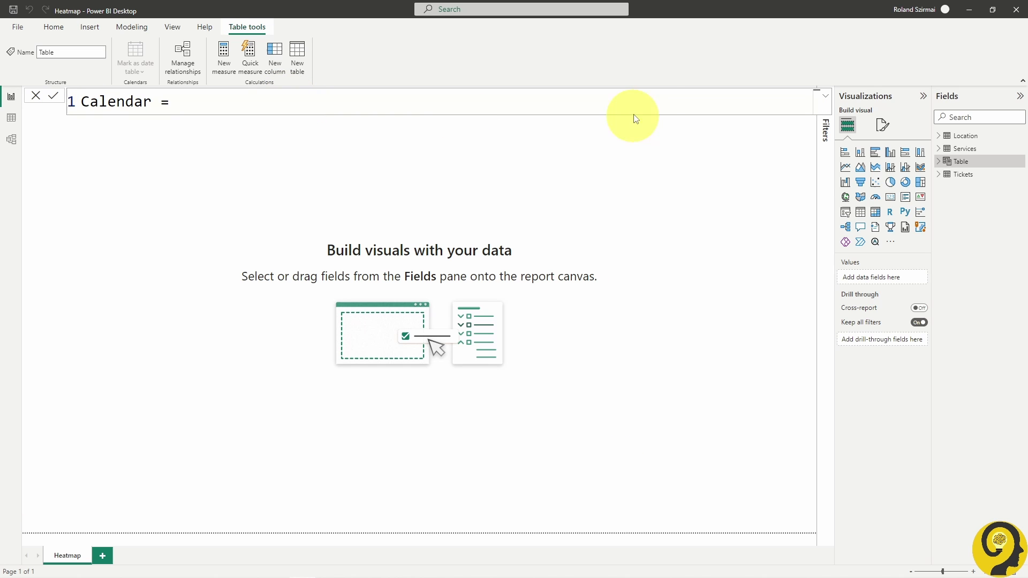
pyautogui.hotkey('shift', 'Return')
pyautogui.write('ADDCOLUMNS(')
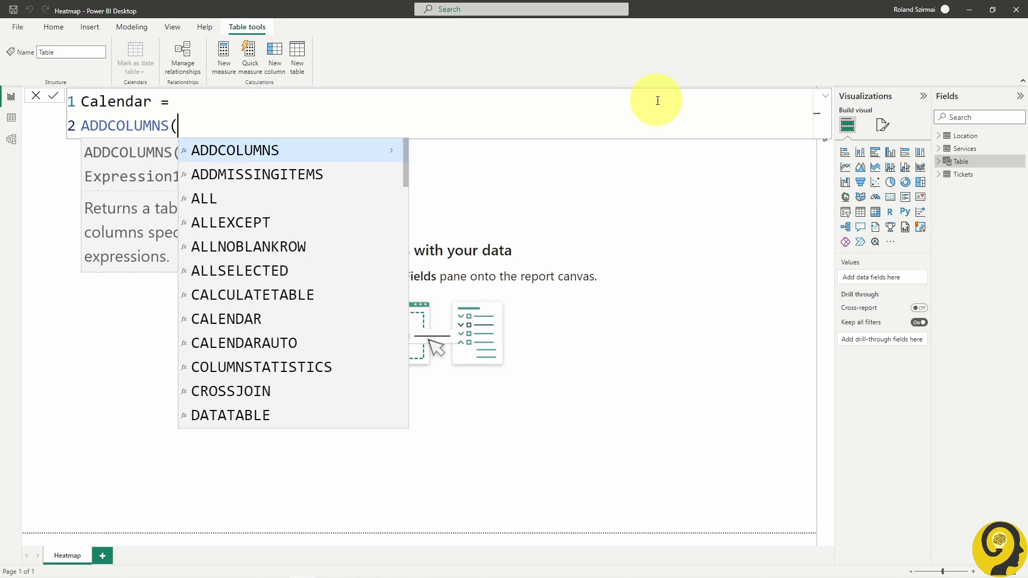
pyautogui.hotkey('shift', 'Return')
pyautogui.write('CALENDARAUTO(),')
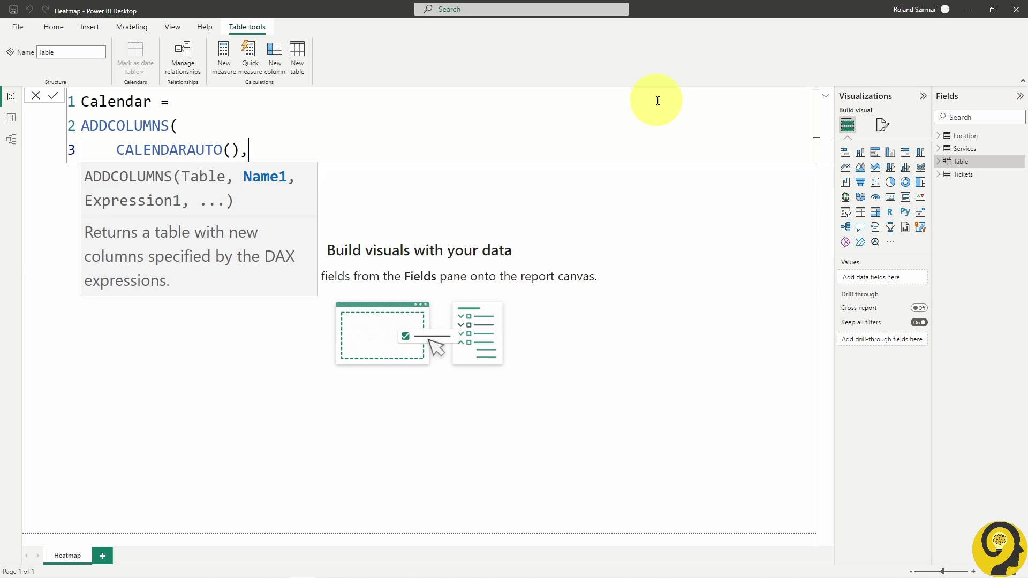
pyautogui.hotkey('shift', 'Return')
pyautogui.write('"Day", FORMAT( date')
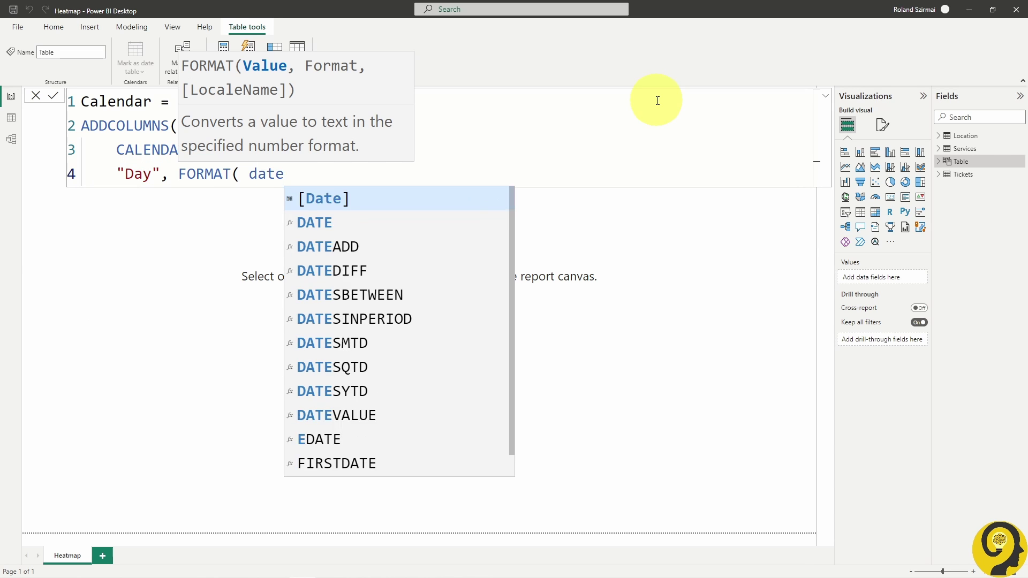
pyautogui.press('Tab')
pyautogui.write(', "Ddd" ),')
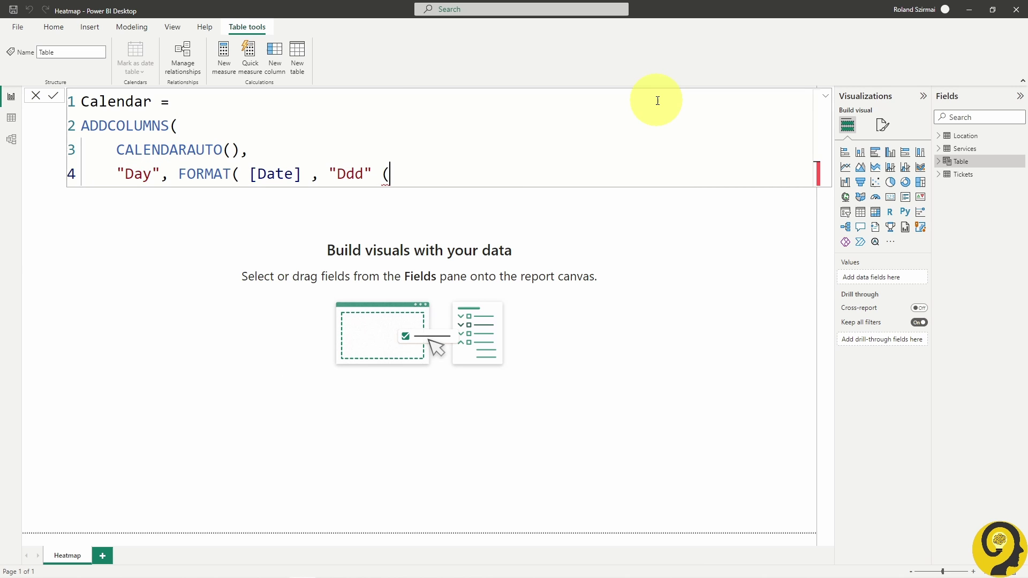
pyautogui.hotkey('shift', 'Return')
pyautogui.write('"')
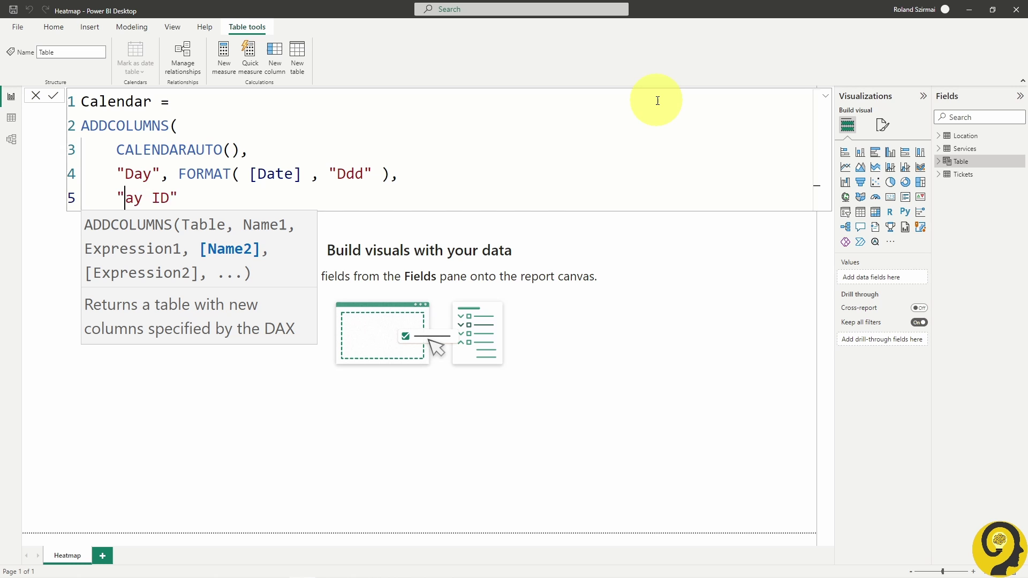
pyautogui.write('day ID", WEEKDAY( [Date] , 2 )')
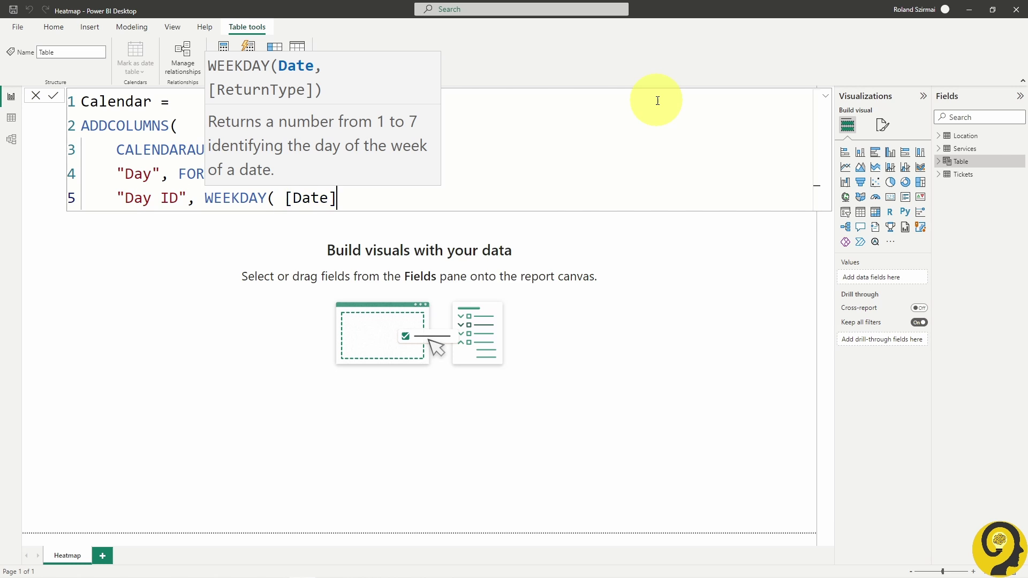
pyautogui.hotkey('shift', 'Return')
pyautogui.write(')')
pyautogui.press('Return')
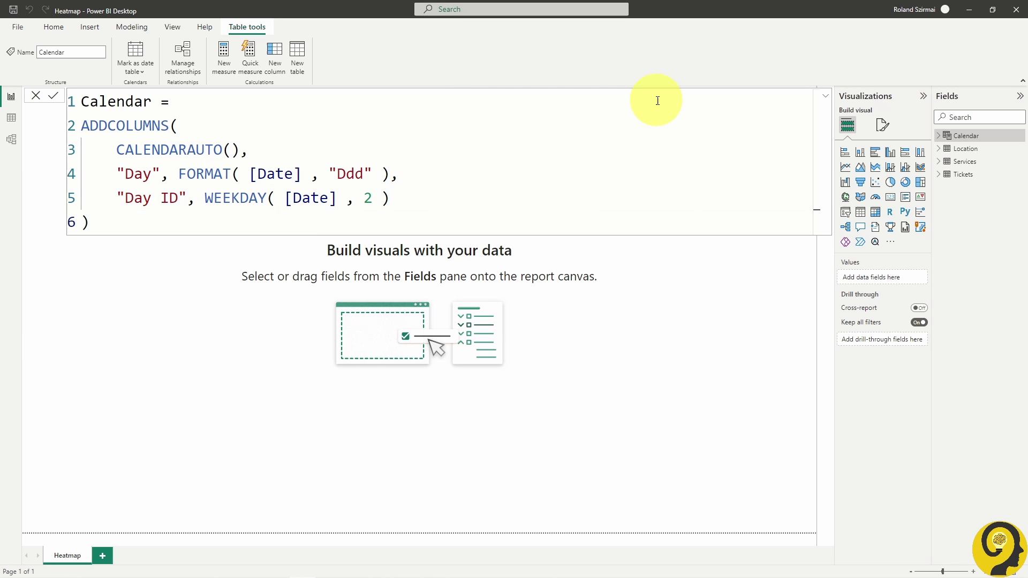
# Step: Mark the Calendar table as the date table using its Date column
pyautogui.rightClick(969, 136)
pyautogui.click(927, 239)
pyautogui.click(431, 277)
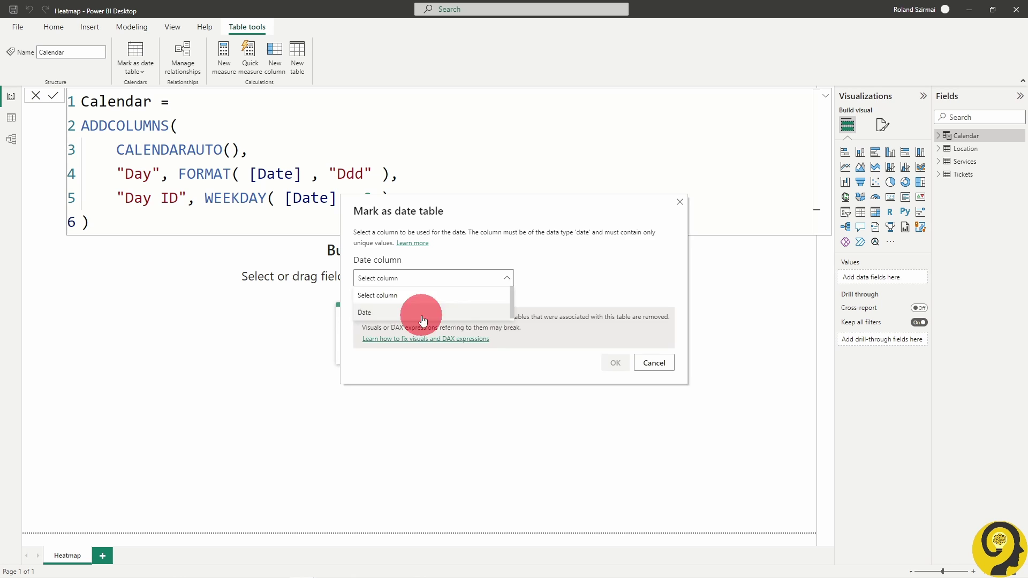
pyautogui.click(420, 314)
pyautogui.click(615, 363)
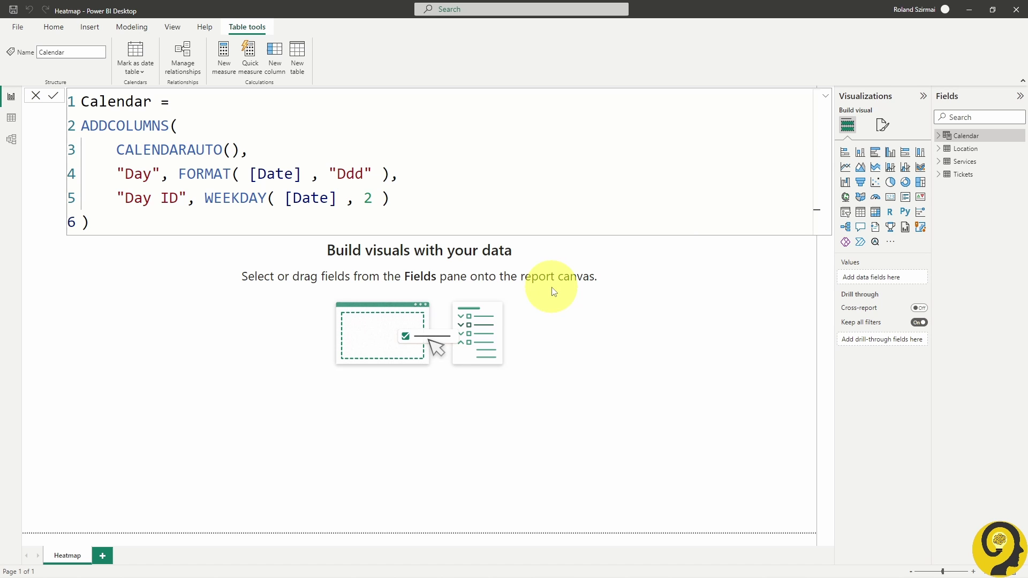
pyautogui.click(553, 292)
# Step: Start a Timetable table whose base variable selects hourly Time values from GENERATESERIES(TIME(0,0,0), TIME(23,59,0), TIME(1,0,0))
pyautogui.click(132, 27)
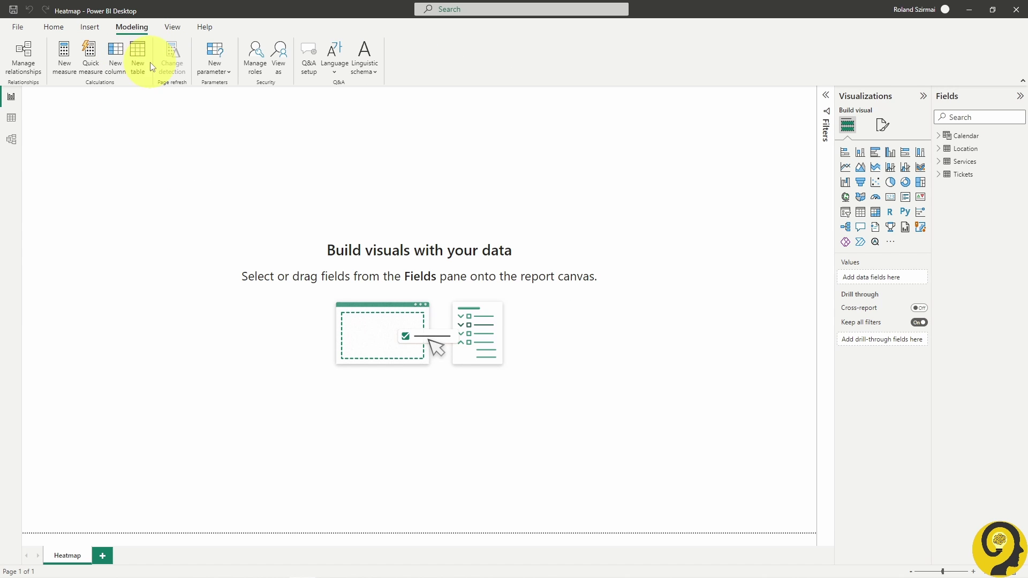
pyautogui.click(137, 54)
pyautogui.write('Timetable =')
pyautogui.hotkey('shift', 'Return')
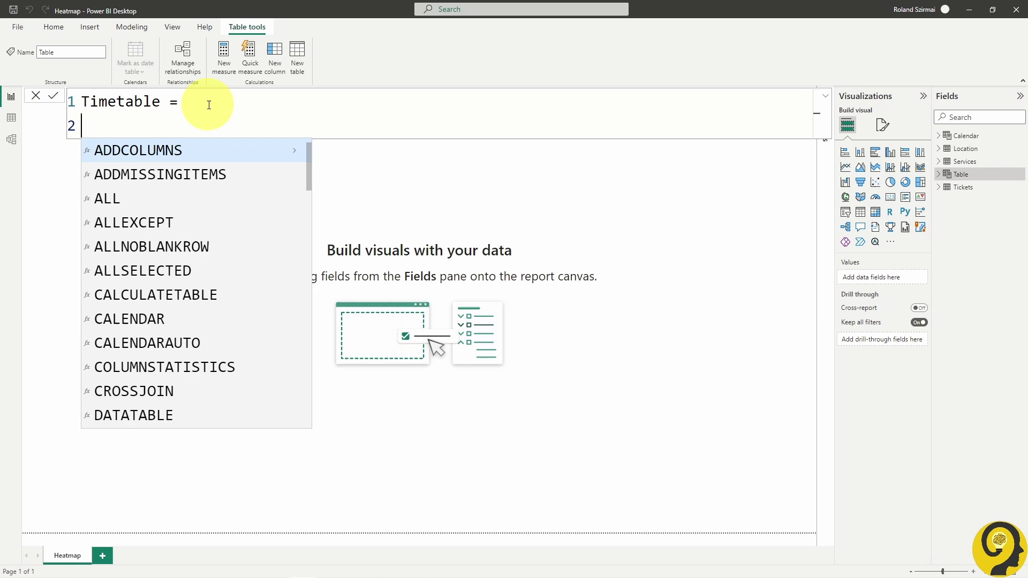
pyautogui.write('VAR base =')
pyautogui.hotkey('shift', 'Return')
pyautogui.press('Tab')
pyautogui.write('SELECTCOLUMNS(')
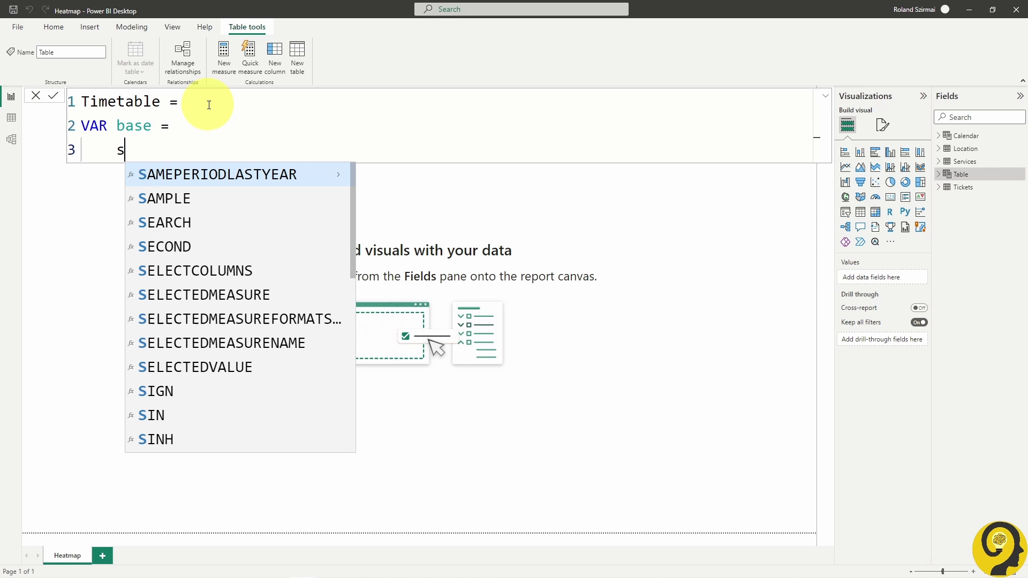
pyautogui.hotkey('shift', 'Return')
pyautogui.write('GENERATESERIES( ')
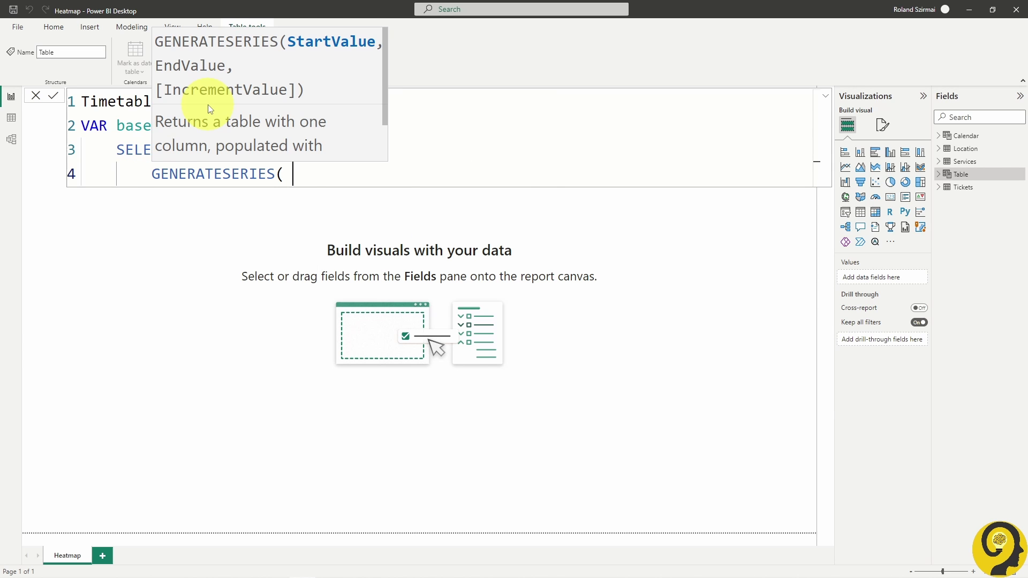
pyautogui.write('TIME( 0,0,0), TIME(')
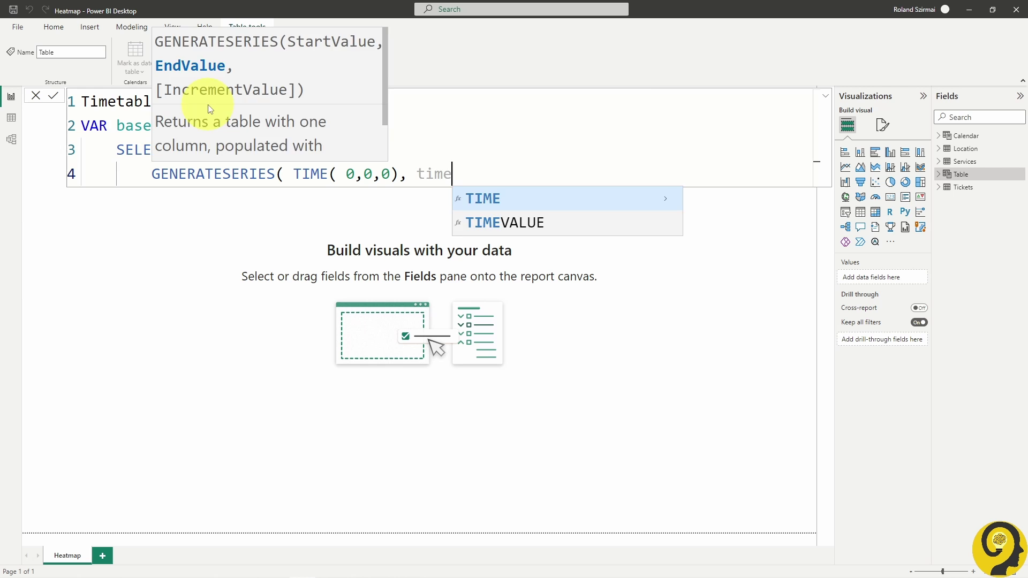
pyautogui.write(' 23,59,0)')
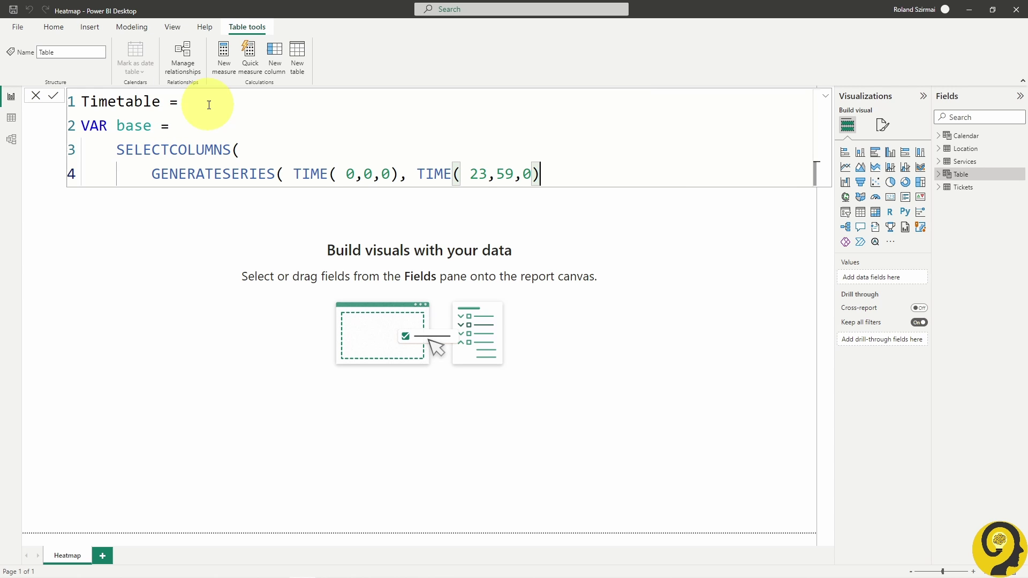
pyautogui.write(', TIME( 1,0,0)),')
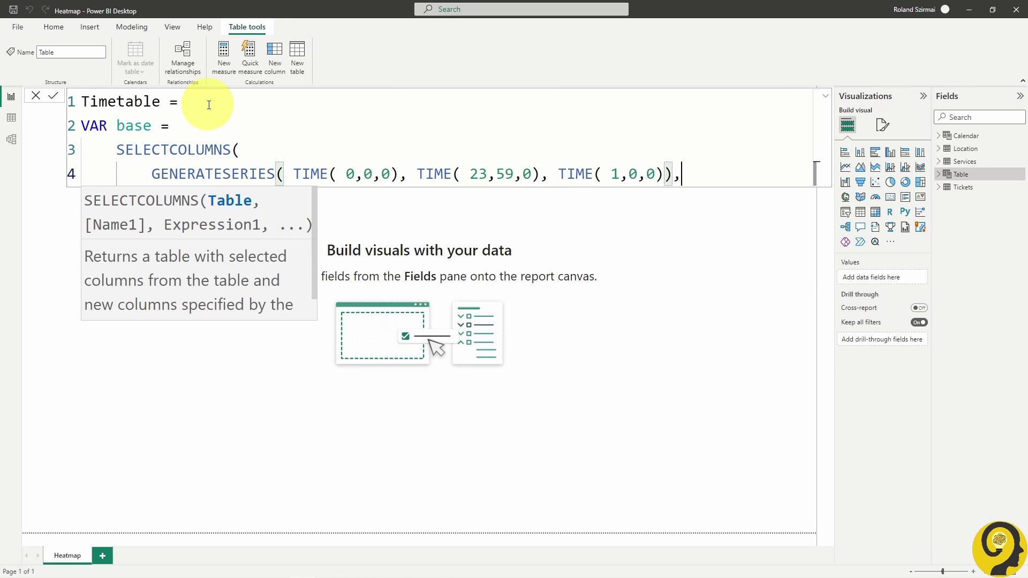
pyautogui.press('Return')
pyautogui.write('"Time", [')
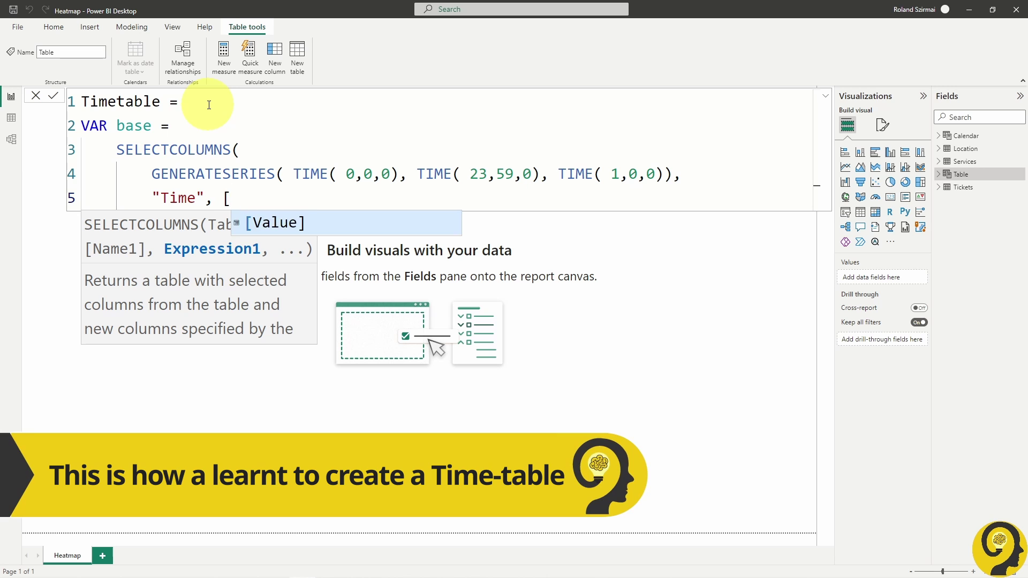
pyautogui.press('Tab')
pyautogui.press('Return')
pyautogui.write('(')
pyautogui.press('BackSpace')
pyautogui.write(')')
pyautogui.press('Return')
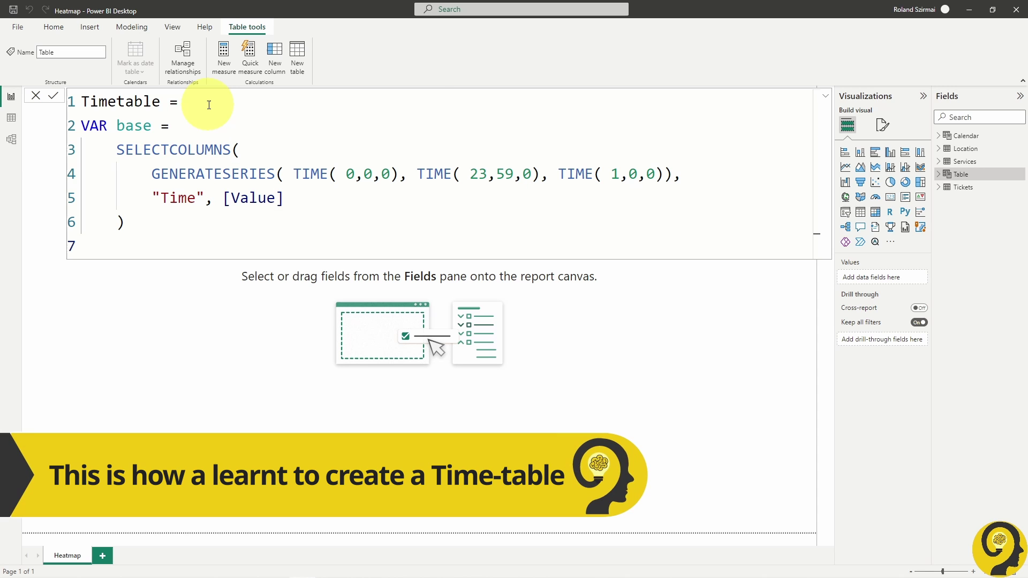
# Step: Add a result variable adding Hour and Hour Bracket ("H - H+1") columns to base, and return it
pyautogui.write('VAR result =')
pyautogui.press('Return')
pyautogui.press('Tab')
pyautogui.write('ADDCOLUMNS(')
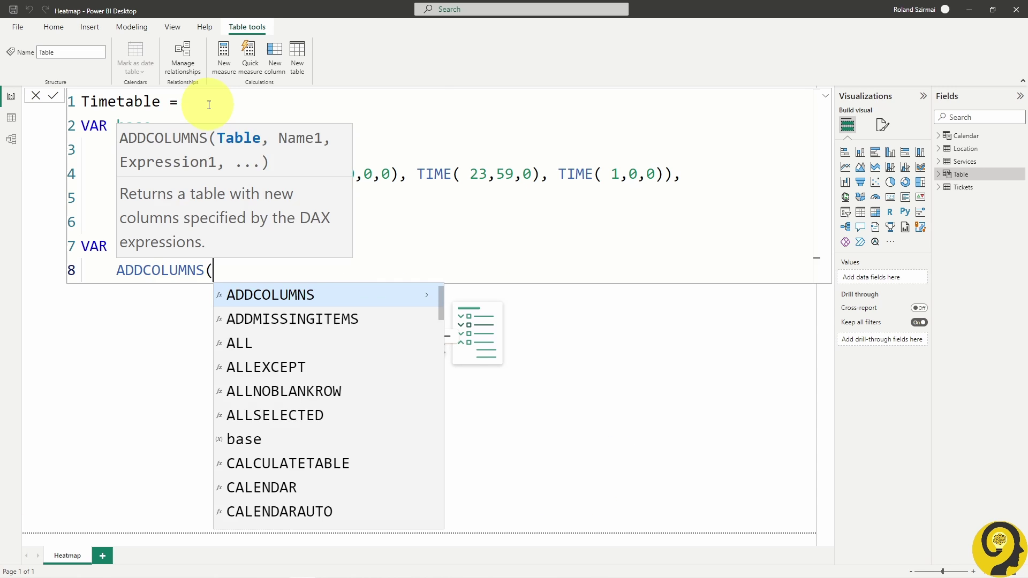
pyautogui.press('Return')
pyautogui.write('base,')
pyautogui.press('Return')
pyautogui.write('"Hour", HOUR( [Time] ),')
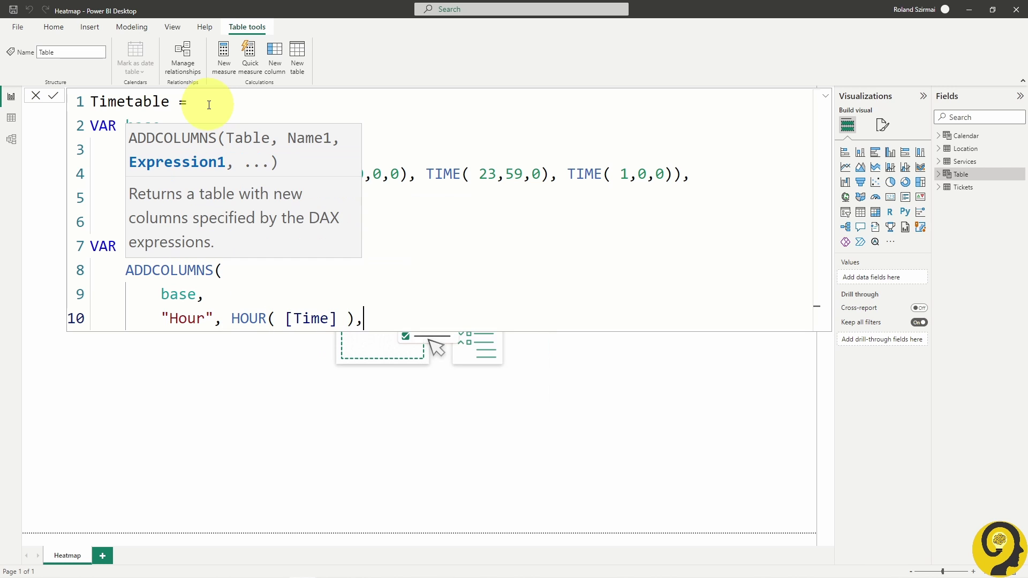
pyautogui.press('Return')
pyautogui.write('"')
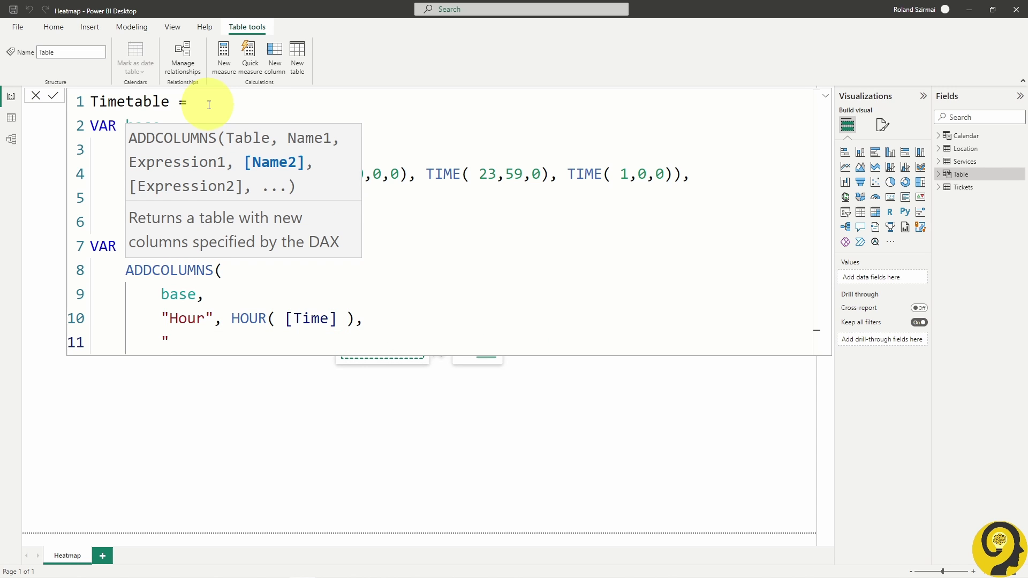
pyautogui.write('Hour Bracket", HOUR(')
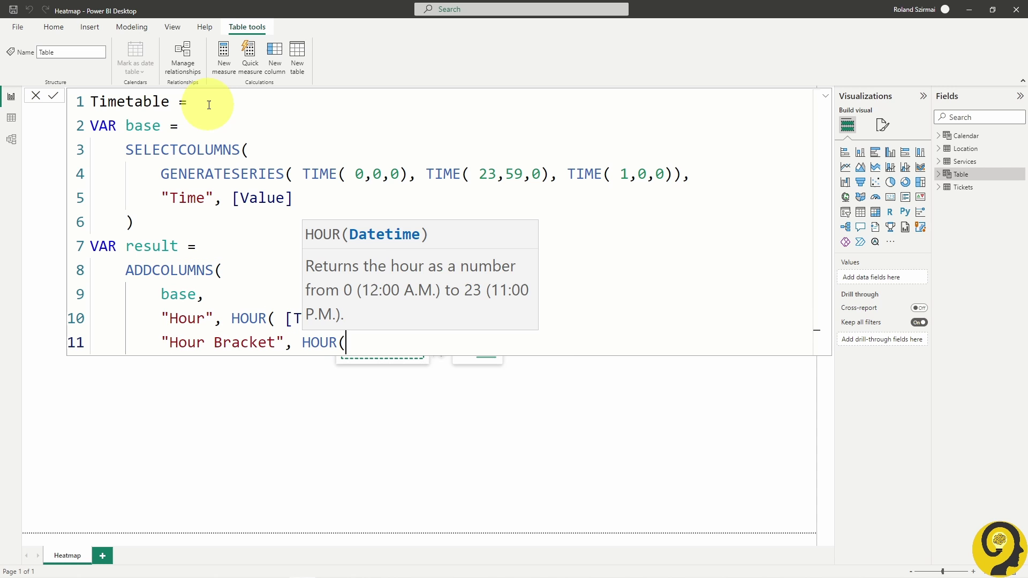
pyautogui.write(' [Time] )')
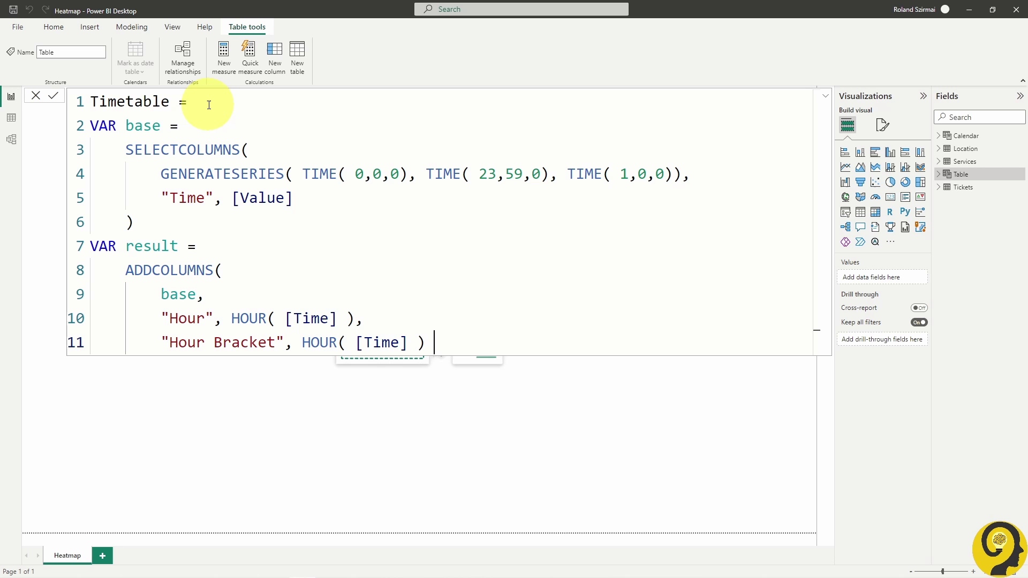
pyautogui.write(' & " - " & HOUR(')
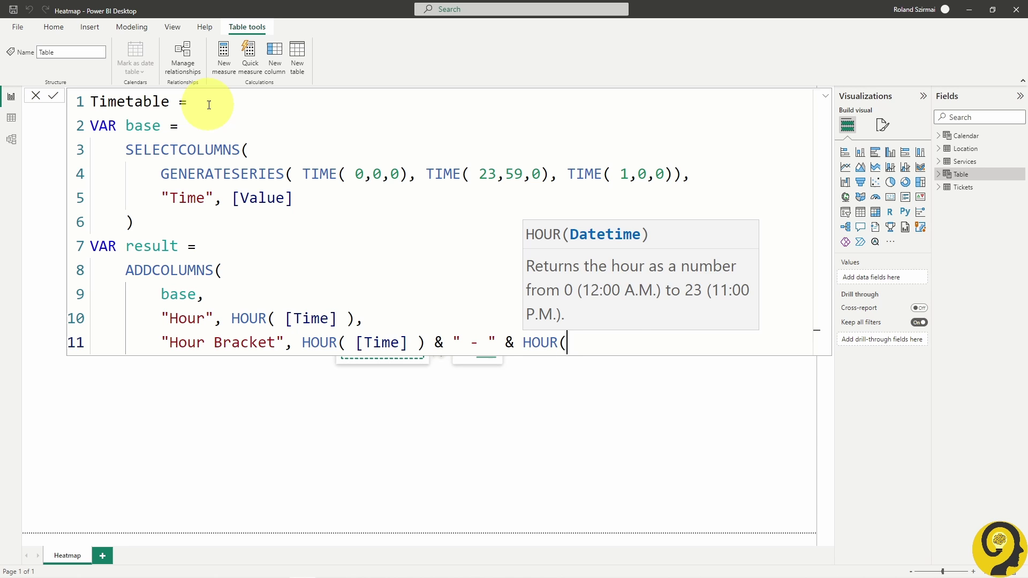
pyautogui.write(' [Time] )+1')
pyautogui.press('Return')
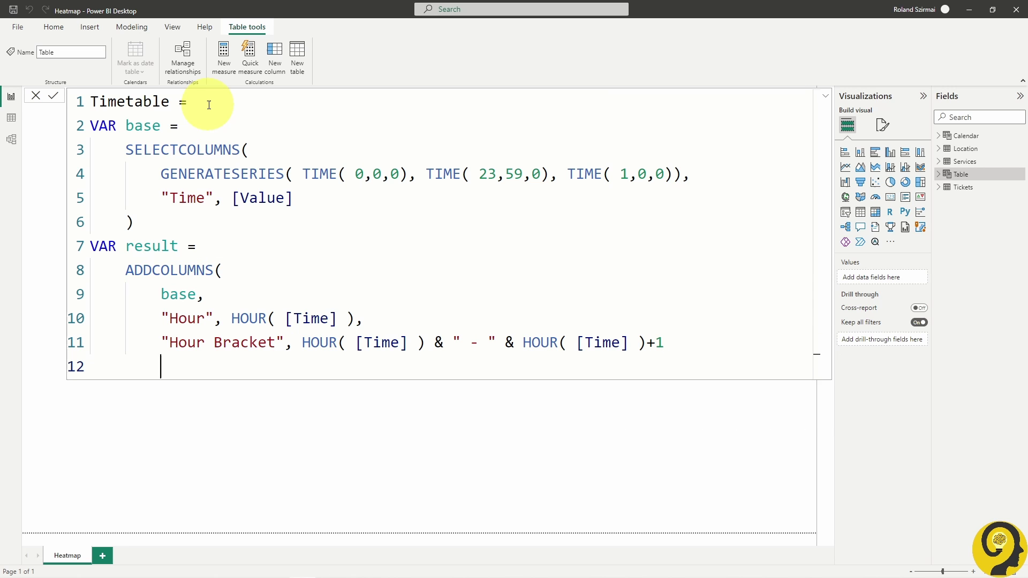
pyautogui.write(')')
pyautogui.press('Return')
pyautogui.write('return')
pyautogui.press('Return')
pyautogui.write('result')
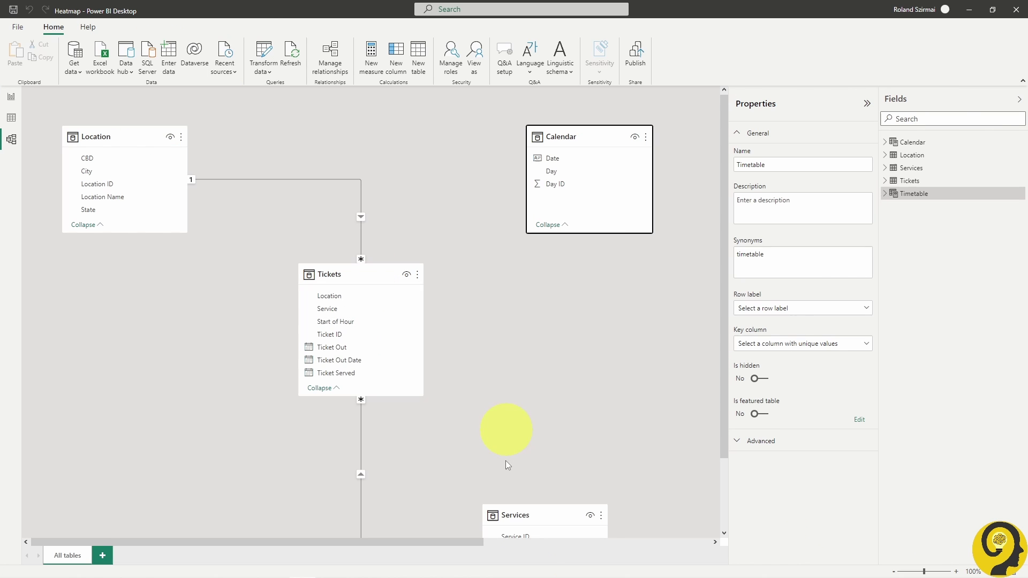
# Step: Rearrange the Services and Timetable table cards around Tickets on the model diagram
pyautogui.click(867, 103)
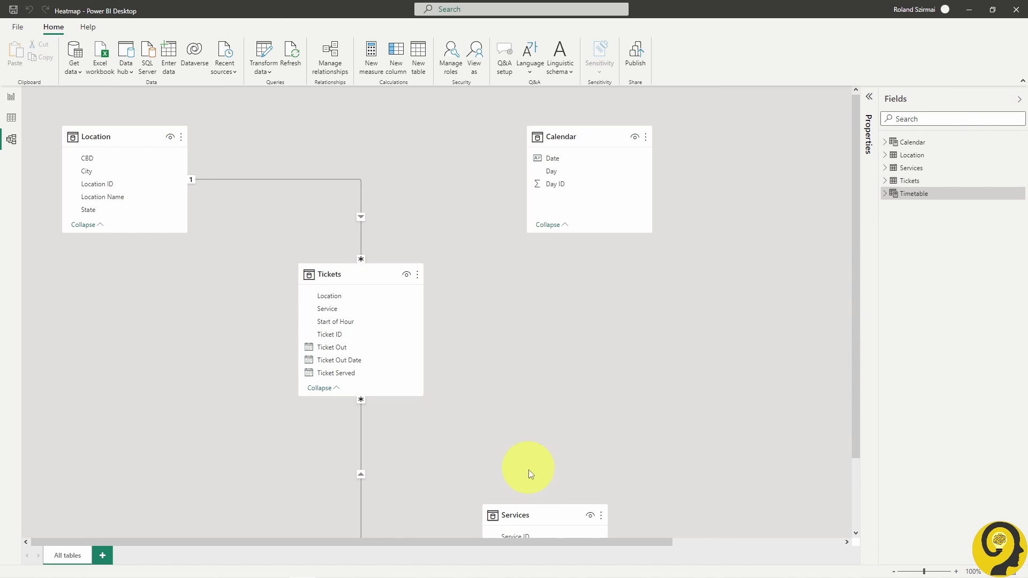
pyautogui.moveTo(544, 514); pyautogui.dragTo(318, 132)
pyautogui.moveTo(367, 274); pyautogui.dragTo(482, 345)
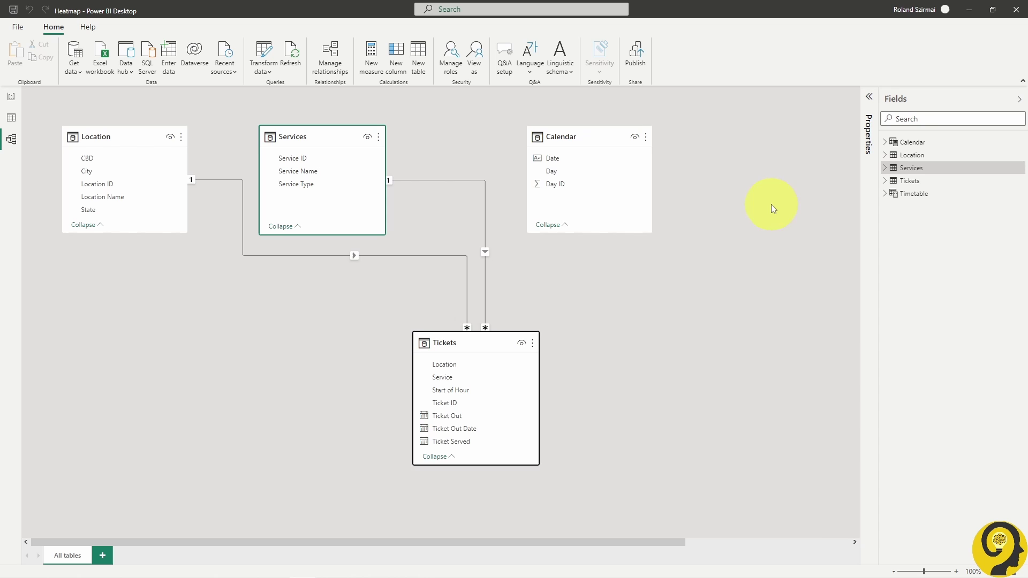
pyautogui.hscroll(3, 774, 252)
pyautogui.moveTo(780, 135); pyautogui.dragTo(729, 134)
pyautogui.moveTo(722, 184); pyautogui.dragTo(501, 395)
# Step: Relate Timetable's Time and Calendar's Date to the Tickets table, then return to Report view
pyautogui.moveTo(551, 158); pyautogui.dragTo(492, 445)
pyautogui.moveTo(305, 137); pyautogui.dragTo(108, 301)
pyautogui.moveTo(558, 139); pyautogui.dragTo(315, 138)
pyautogui.moveTo(444, 342); pyautogui.dragTo(536, 326)
pyautogui.click(13, 98)
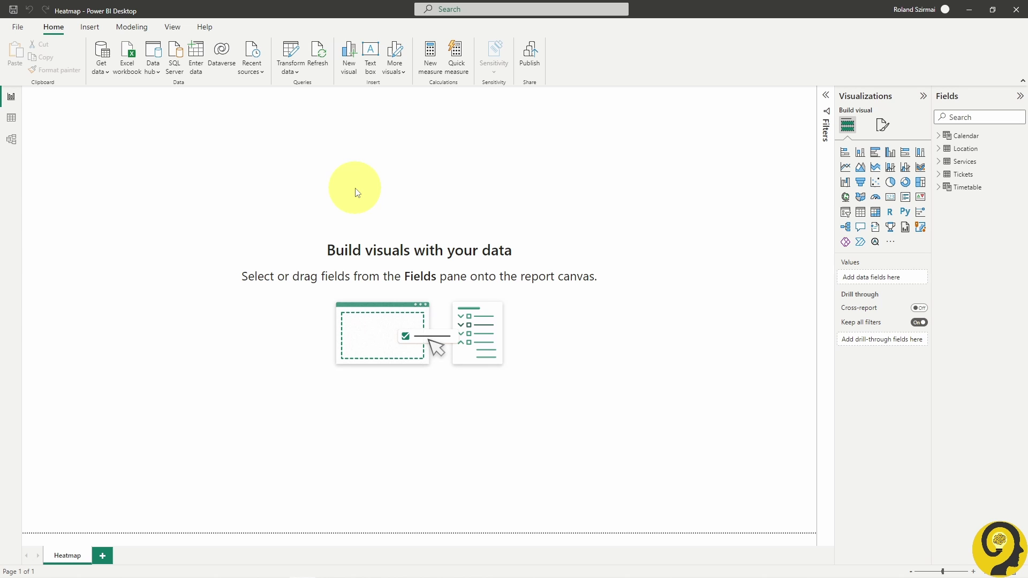
# Step: Create a No of Tickets Out measure in Tickets as COUNT(Tickets[Ticket ID])
pyautogui.click(942, 174)
pyautogui.rightClick(932, 173)
pyautogui.click(947, 182)
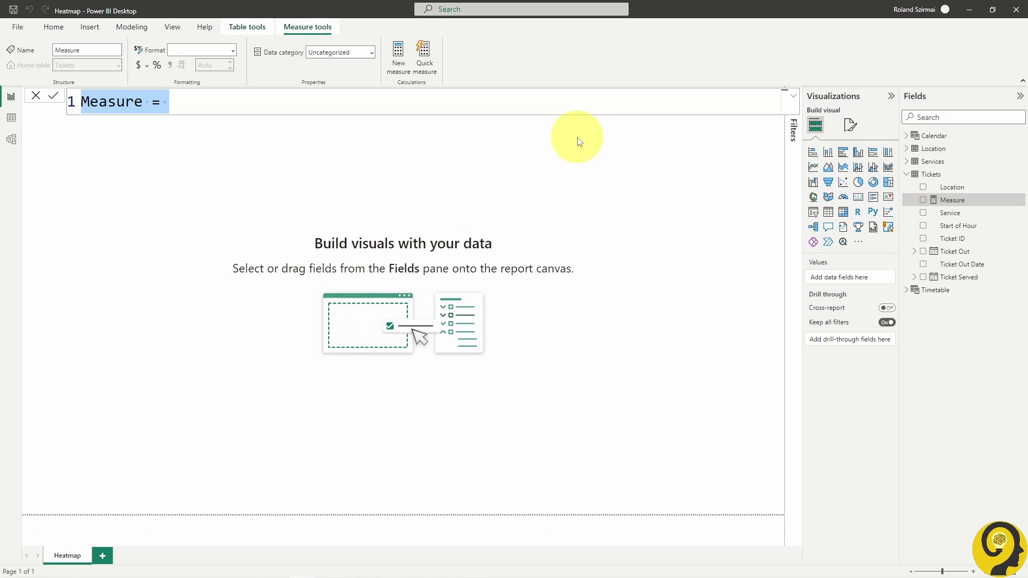
pyautogui.write('No of Tickets Out =')
pyautogui.hotkey('shift', 'Return')
pyautogui.write('count')
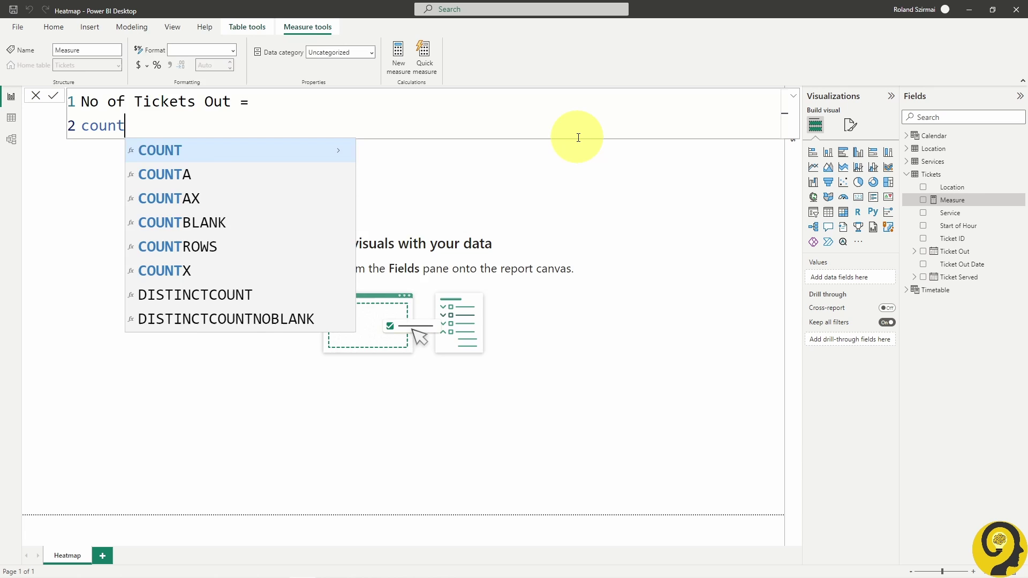
pyautogui.press('Tab')
pyautogui.write('Tickets[Ticket ID] )')
pyautogui.press('Return')
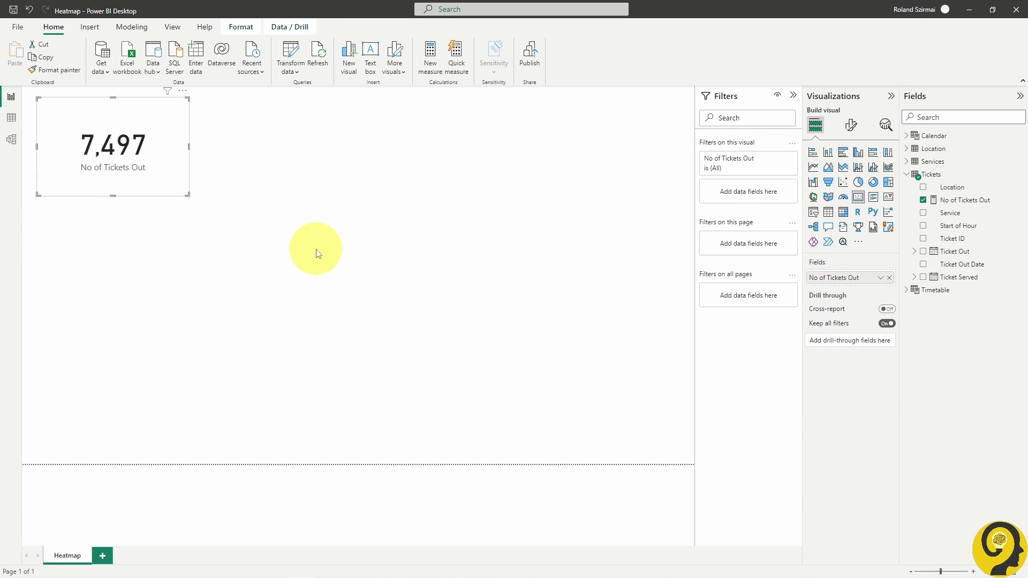
# Step: Add a matrix with No of Tickets Out values, Hour Bracket rows and Day columns
pyautogui.click(318, 253)
pyautogui.click(794, 95)
pyautogui.click(843, 212)
pyautogui.moveTo(252, 338); pyautogui.dragTo(391, 535)
pyautogui.moveTo(214, 375); pyautogui.dragTo(504, 321)
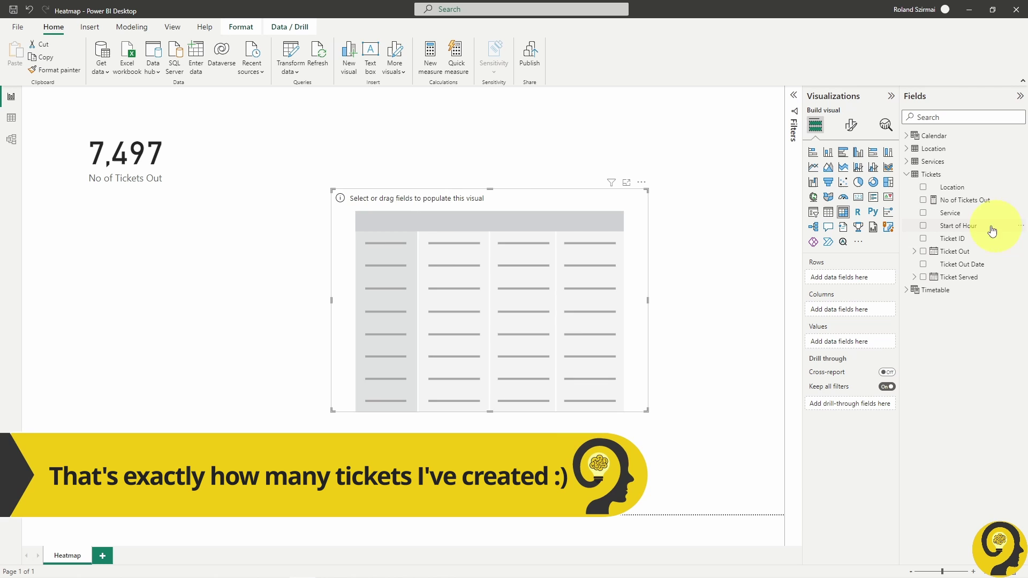
pyautogui.click(923, 200)
pyautogui.click(907, 290)
pyautogui.click(923, 315)
pyautogui.click(907, 136)
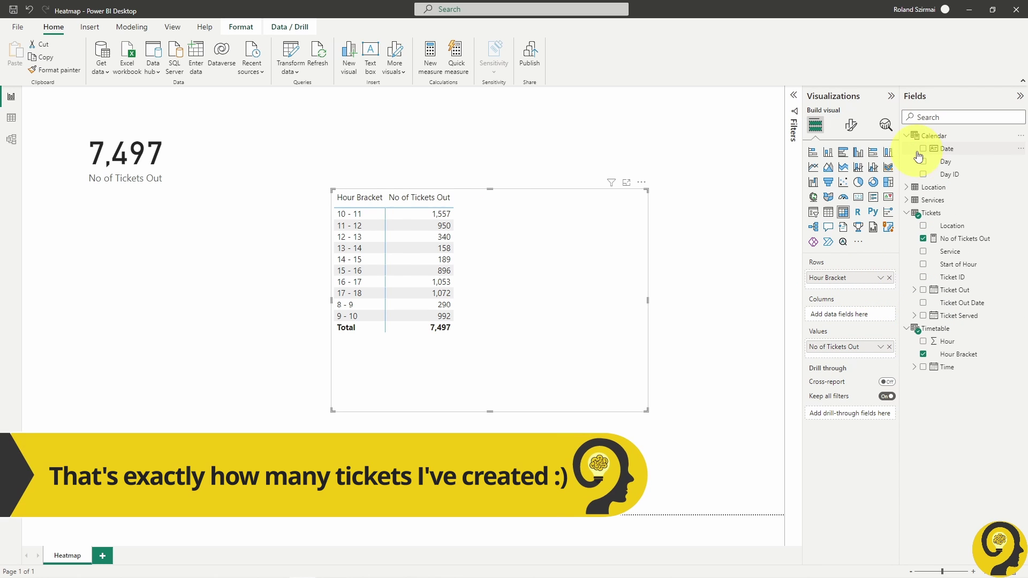
pyautogui.click(924, 162)
# Step: Sort Hour Bracket by Hour and turn off the matrix's row and column subtotals
pyautogui.click(958, 353)
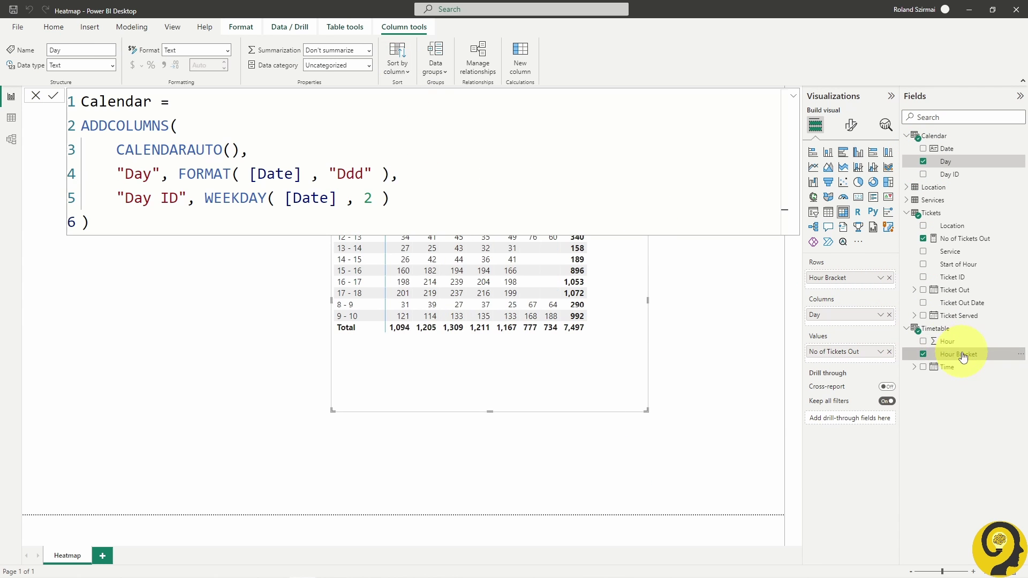
pyautogui.click(397, 59)
pyautogui.click(414, 111)
pyautogui.click(592, 206)
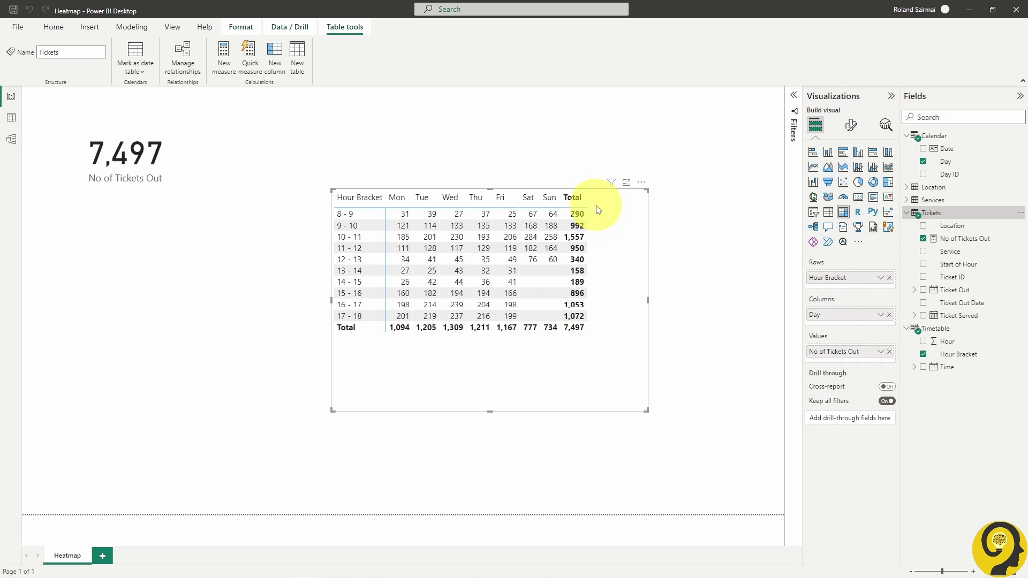
pyautogui.click(851, 125)
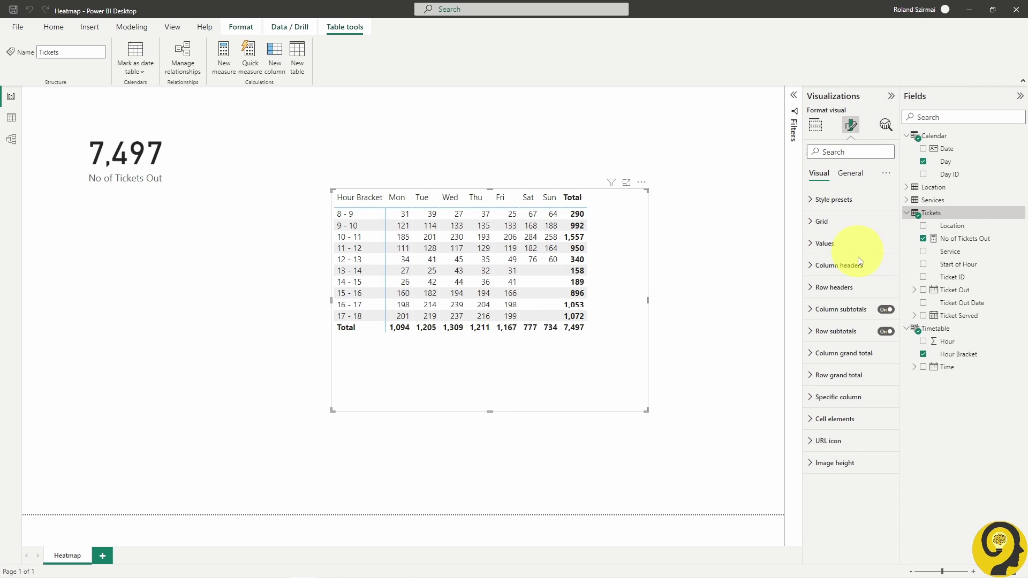
pyautogui.click(886, 309)
pyautogui.click(886, 332)
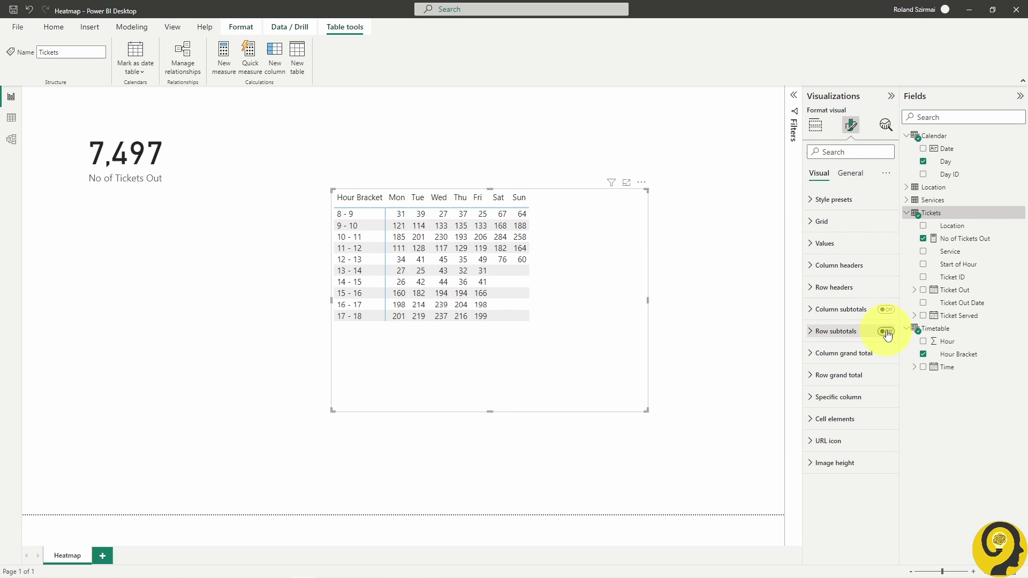
pyautogui.click(631, 206)
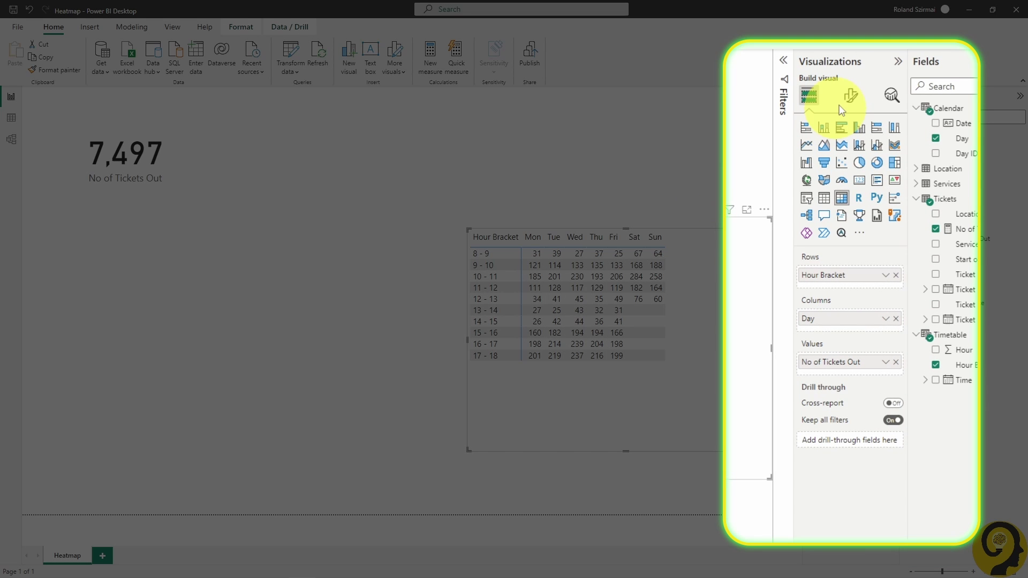
# Step: Turn on Background color under the matrix's Cell elements and open its fx gradient settings
pyautogui.click(846, 98)
pyautogui.click(839, 441)
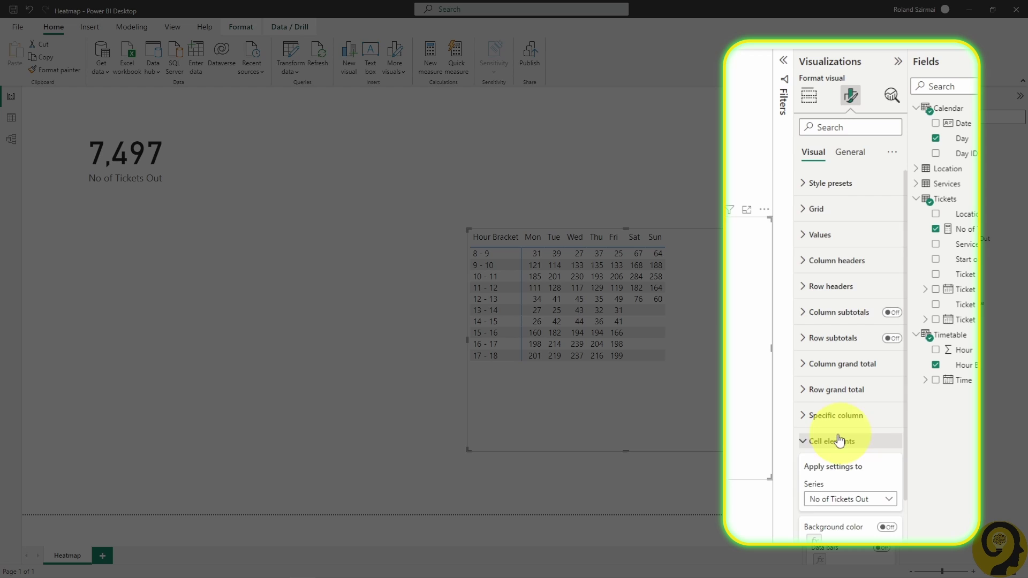
pyautogui.scroll(-3, 838, 440)
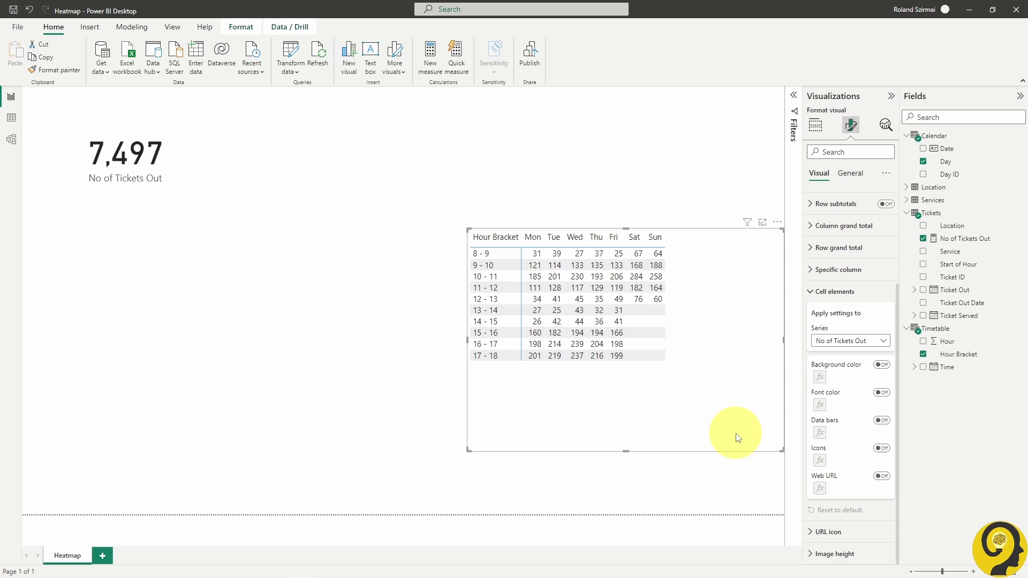
pyautogui.click(881, 366)
pyautogui.click(819, 378)
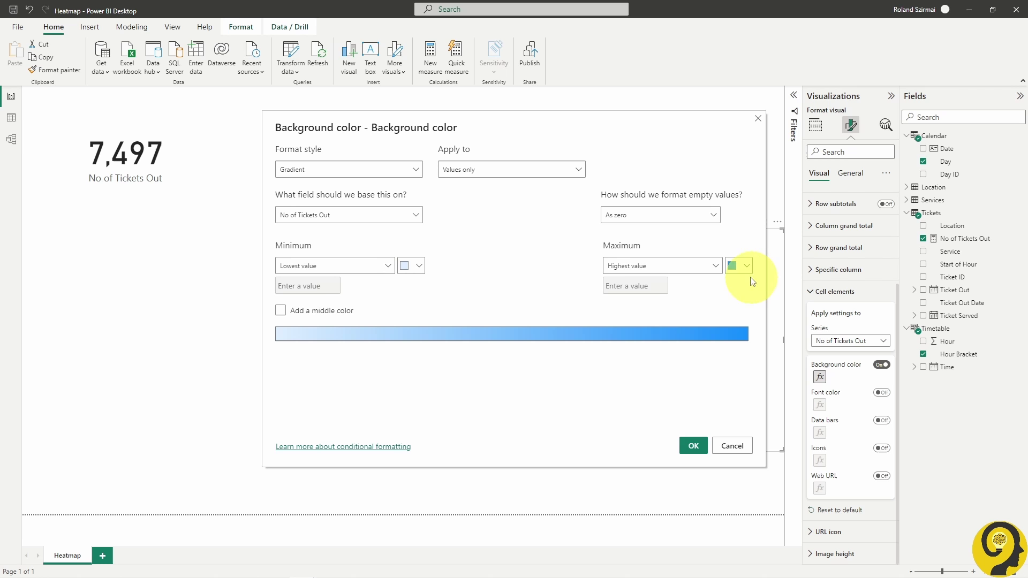
# Step: Set the gradient to bright green minimum, yellow middle and red maximum
pyautogui.click(746, 266)
pyautogui.click(735, 282)
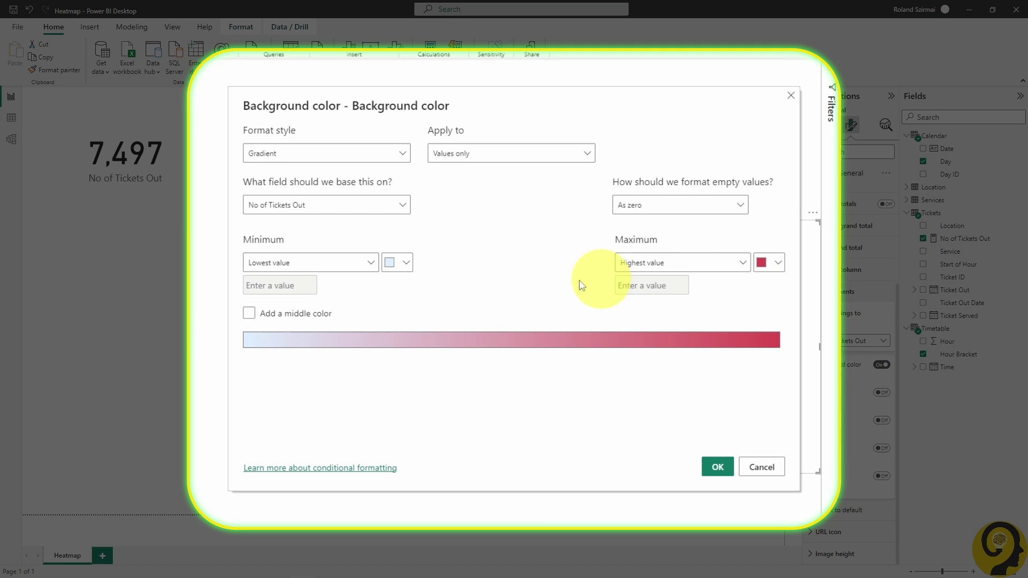
pyautogui.click(397, 268)
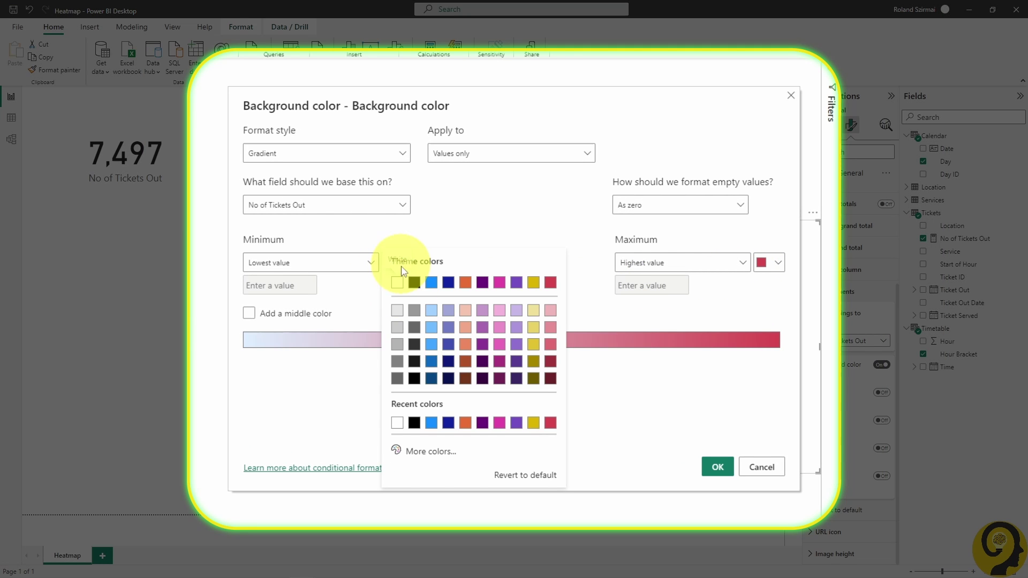
pyautogui.click(433, 450)
pyautogui.click(444, 407)
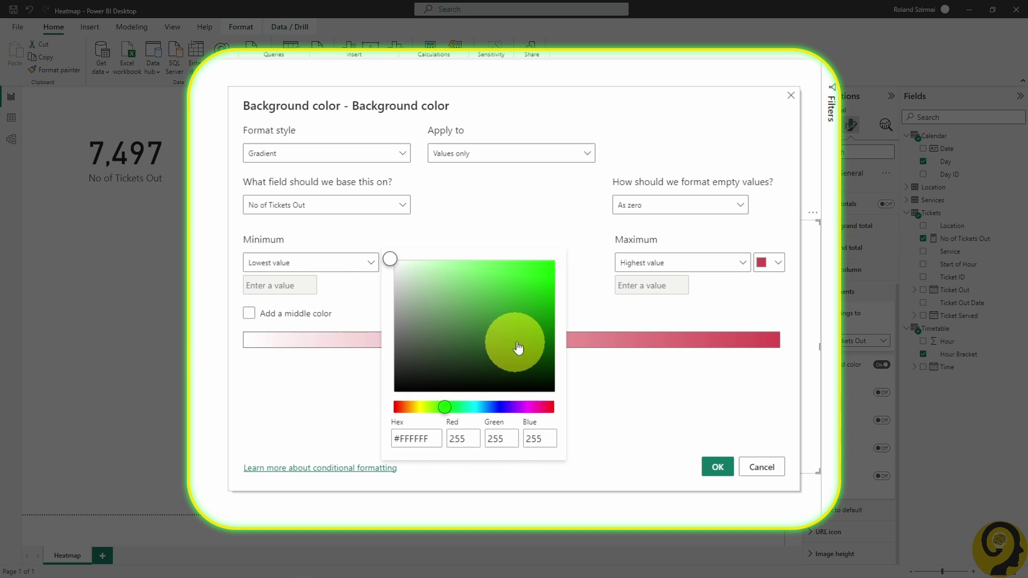
pyautogui.click(550, 294)
pyautogui.click(581, 283)
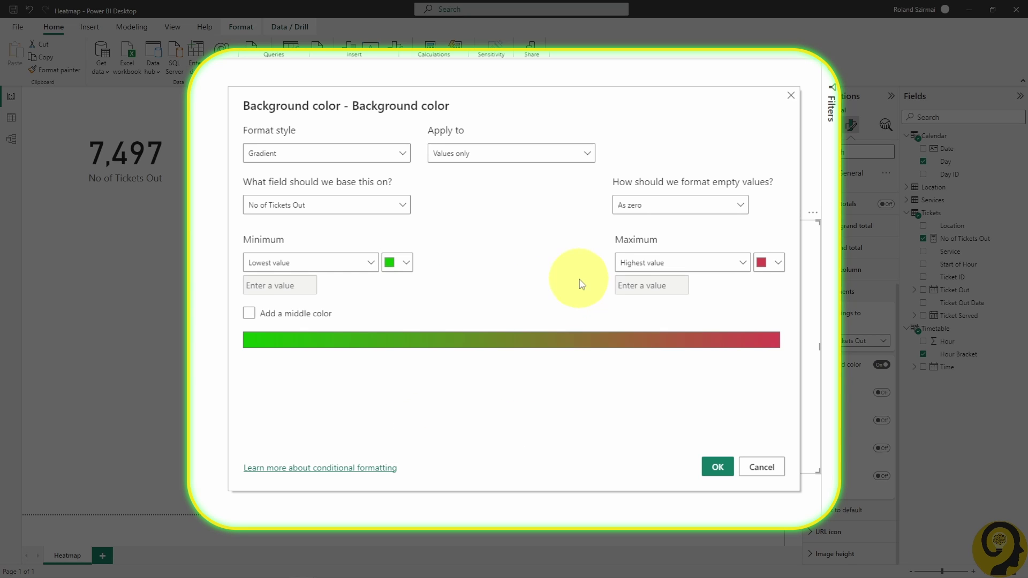
pyautogui.click(316, 315)
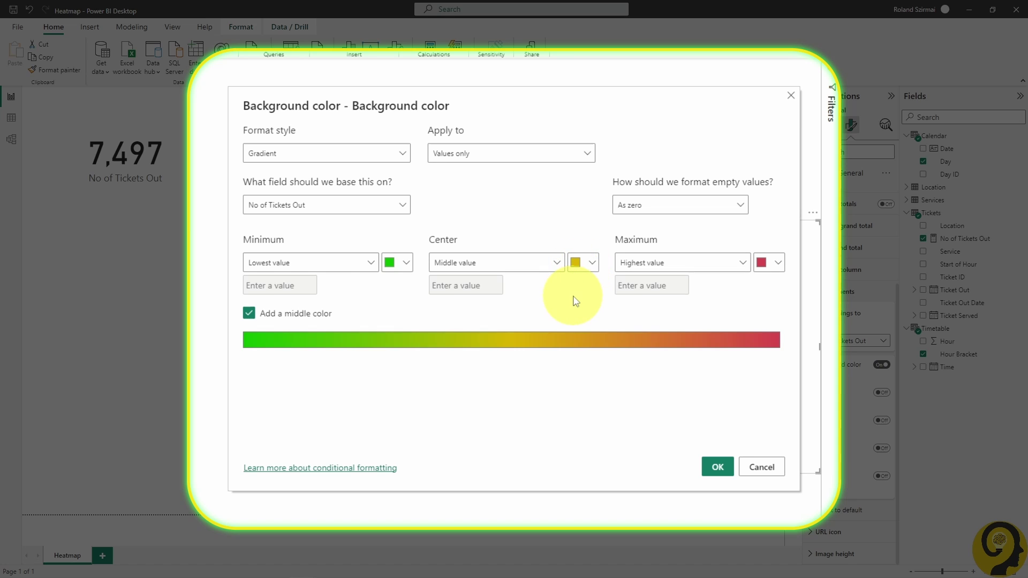
# Step: Give empty values a specific grey colour and apply the background formatting
pyautogui.click(682, 209)
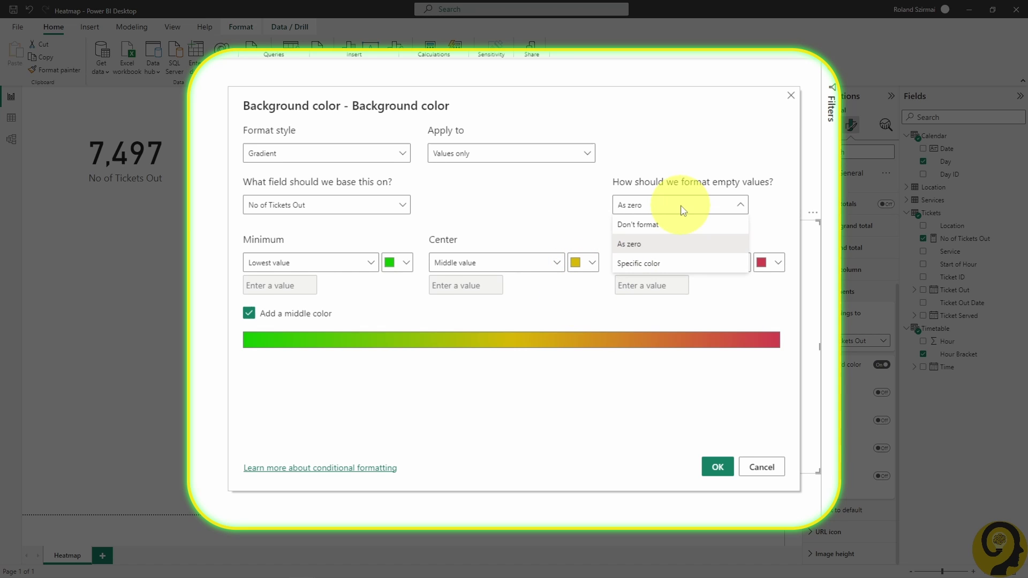
pyautogui.click(638, 263)
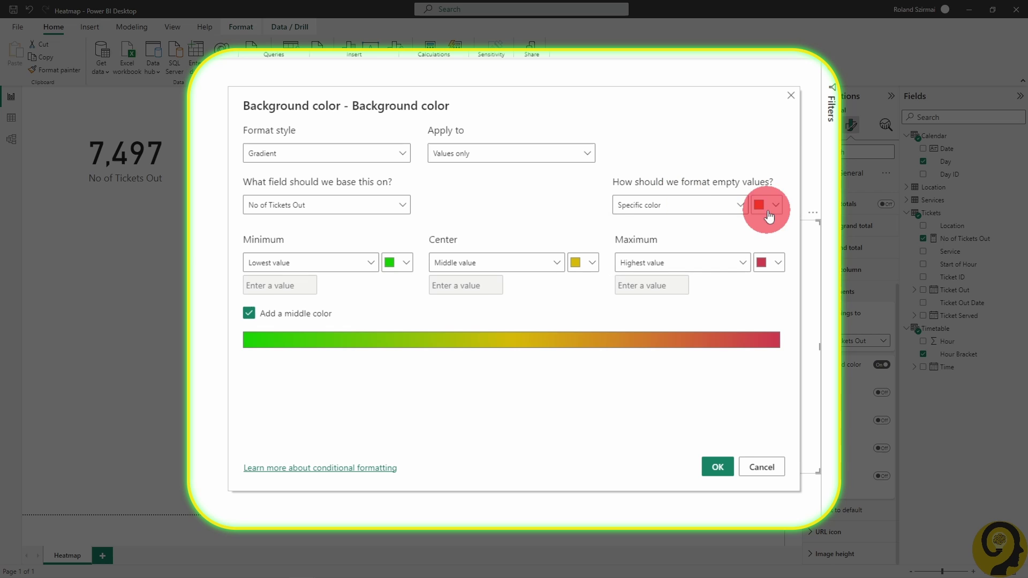
pyautogui.click(768, 206)
pyautogui.click(603, 307)
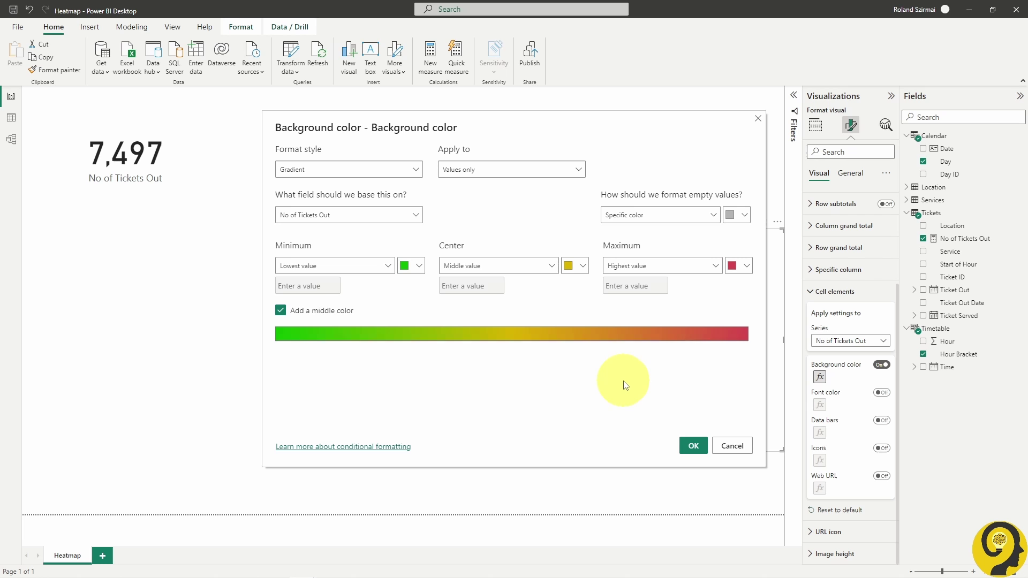
pyautogui.click(690, 443)
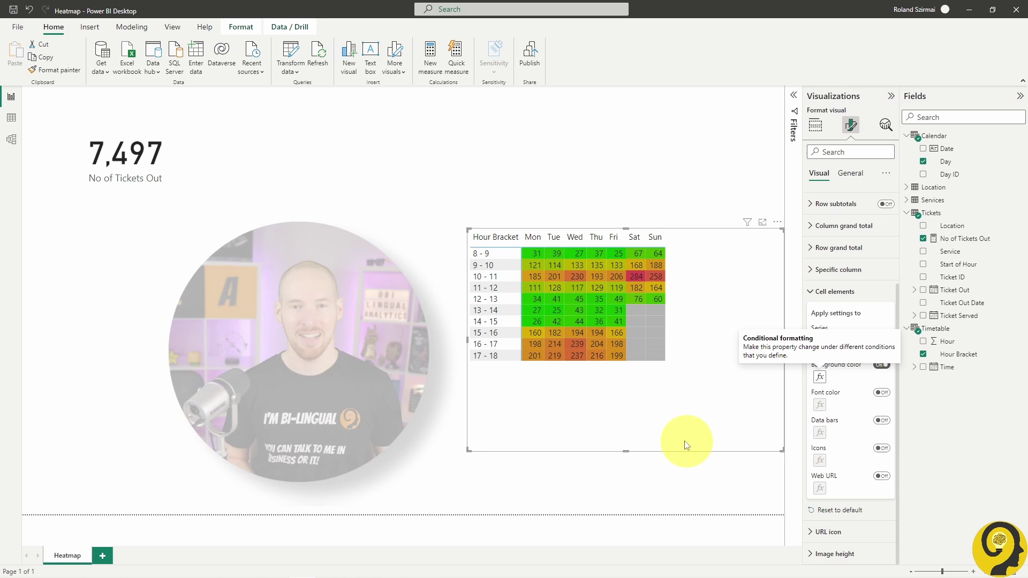
pyautogui.click(668, 209)
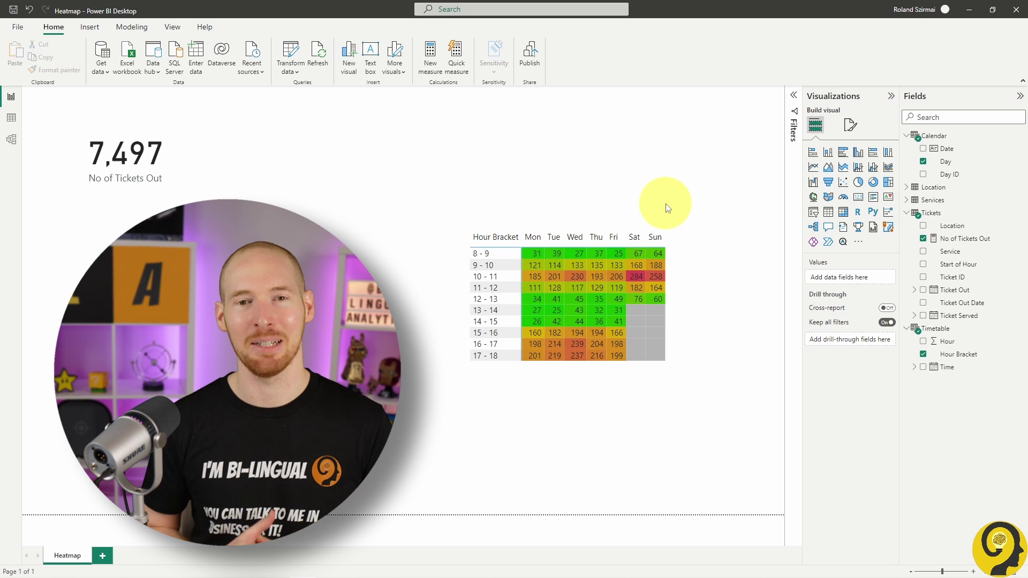
# Step: Turn on conditional font colour for the heatmap matrix's values and open its rules
pyautogui.click(691, 233)
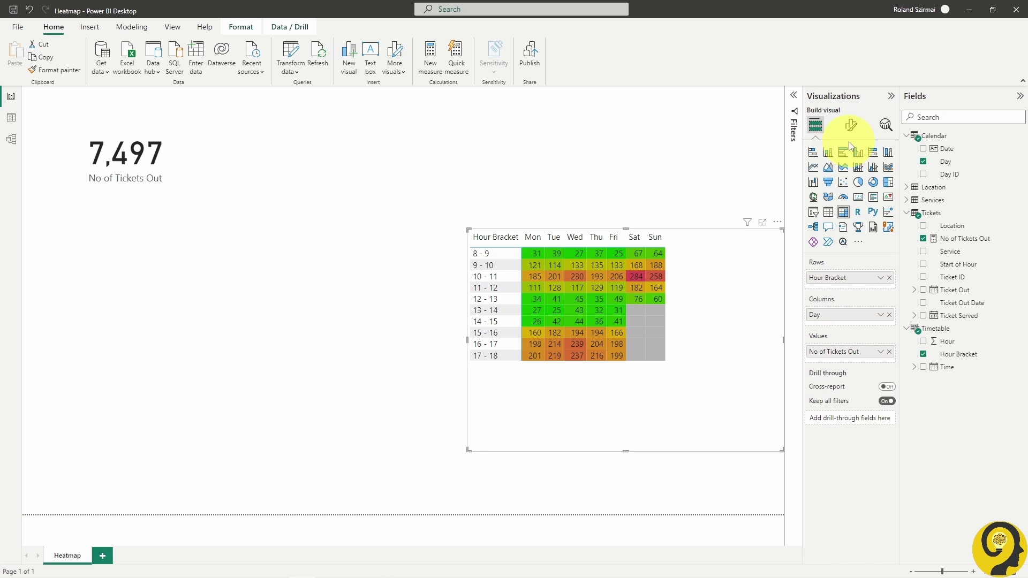
pyautogui.click(851, 124)
pyautogui.click(853, 418)
pyautogui.click(881, 393)
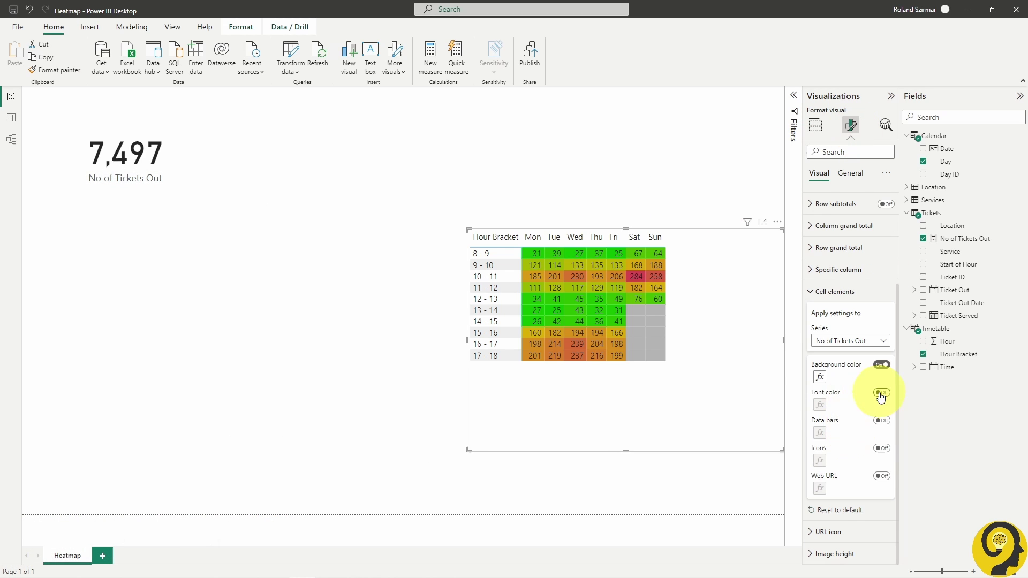
pyautogui.click(820, 405)
# Step: Add a middle colour to the font gradient, red for highest values, grey for empty values
pyautogui.click(339, 308)
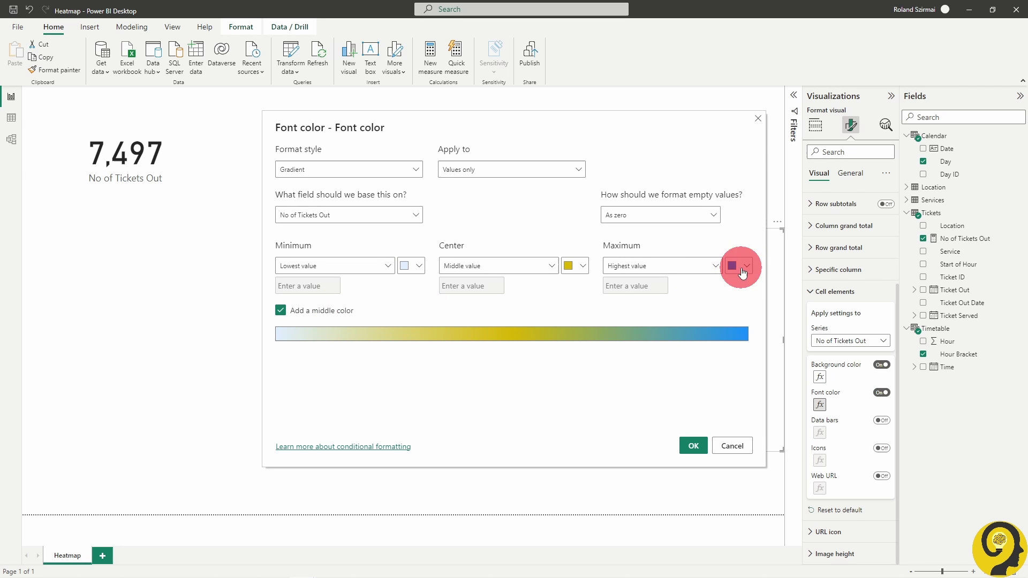
pyautogui.click(737, 267)
pyautogui.click(736, 283)
pyautogui.click(700, 215)
pyautogui.click(676, 262)
pyautogui.click(736, 215)
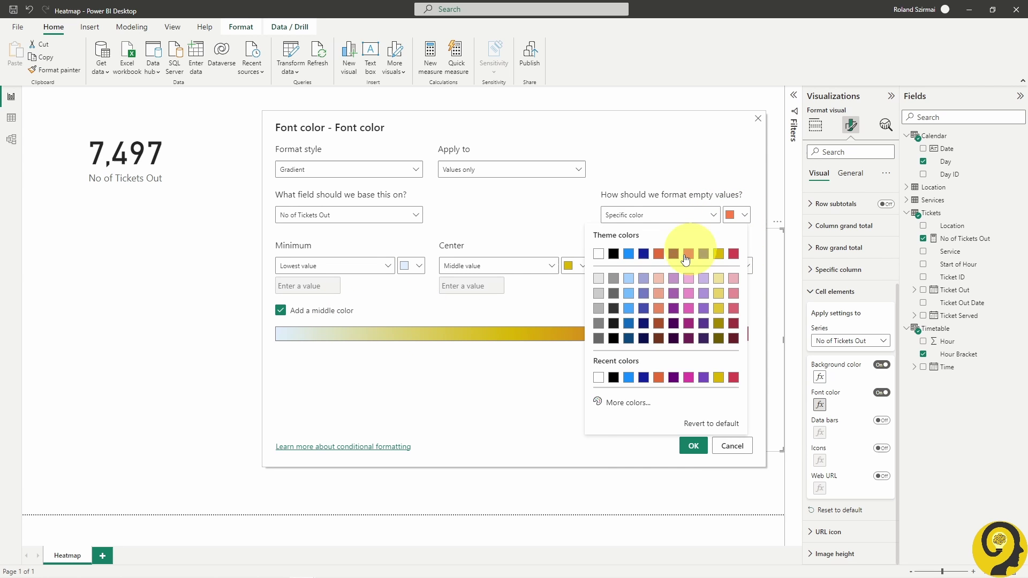
pyautogui.click(598, 309)
# Step: Set the font gradient's lowest values to bright green and apply it
pyautogui.click(408, 265)
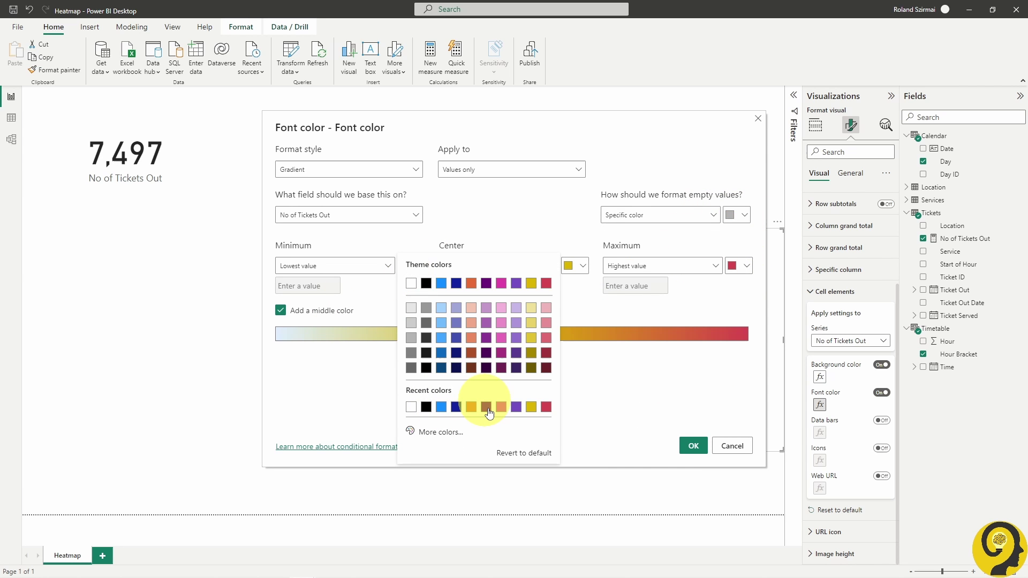
pyautogui.click(441, 432)
pyautogui.click(459, 390)
pyautogui.click(546, 305)
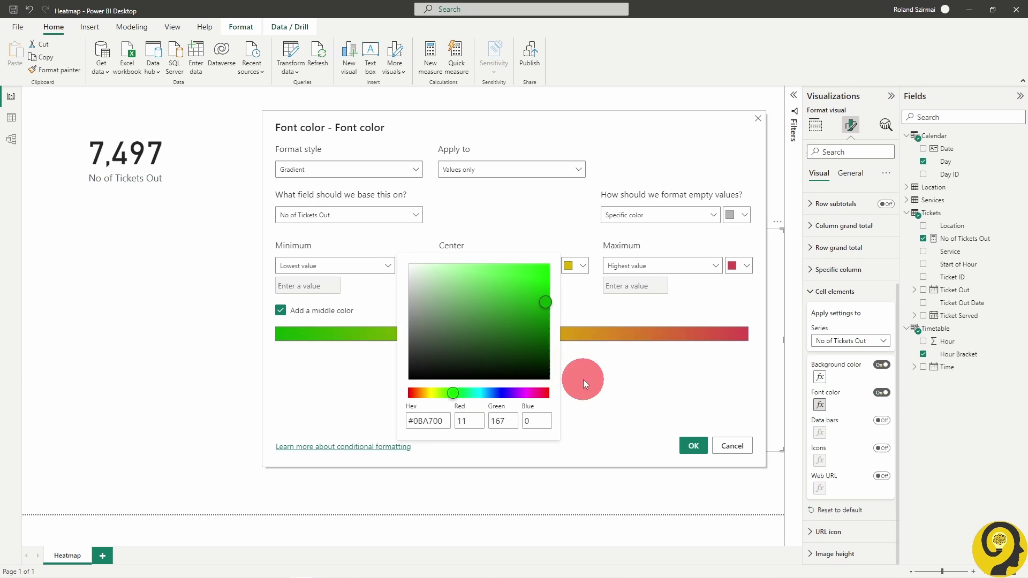
pyautogui.click(694, 446)
# Step: Take the background gradient's exact green hex code into the font gradient's lowest colour
pyautogui.click(820, 377)
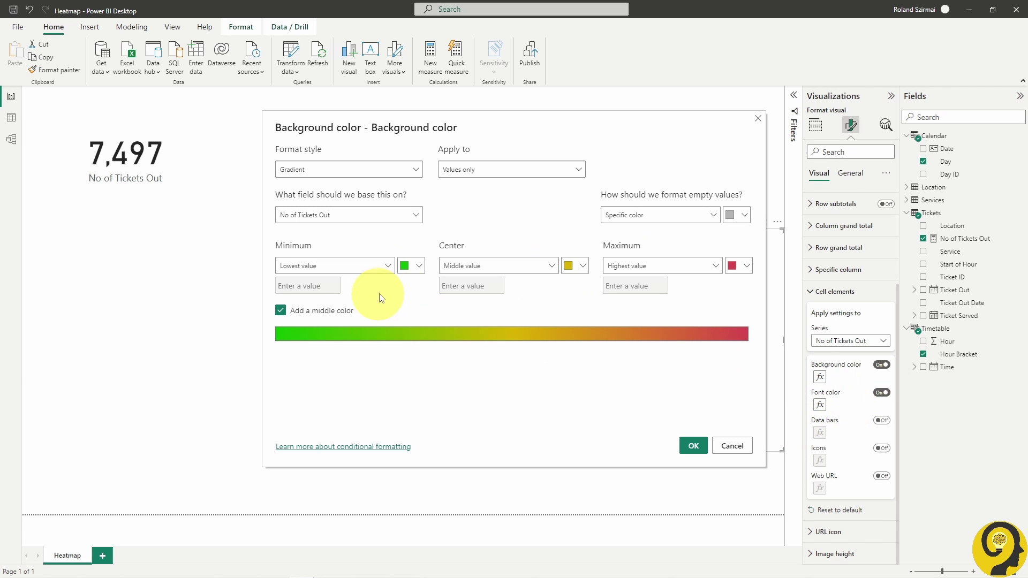
pyautogui.click(408, 266)
pyautogui.click(441, 432)
pyautogui.hotkey('ctrl', 'v')
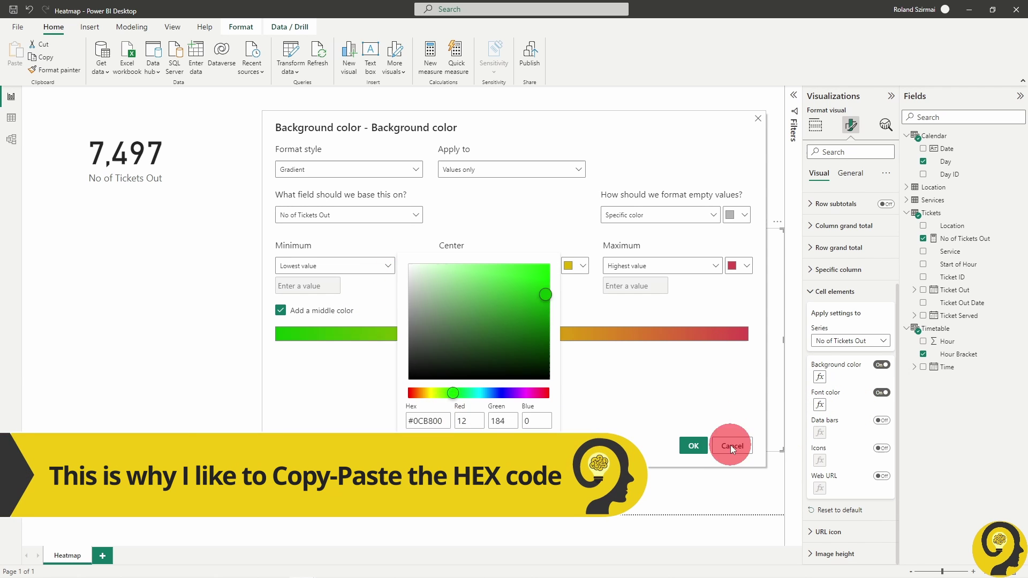
pyautogui.click(731, 445)
pyautogui.click(820, 405)
pyautogui.click(408, 265)
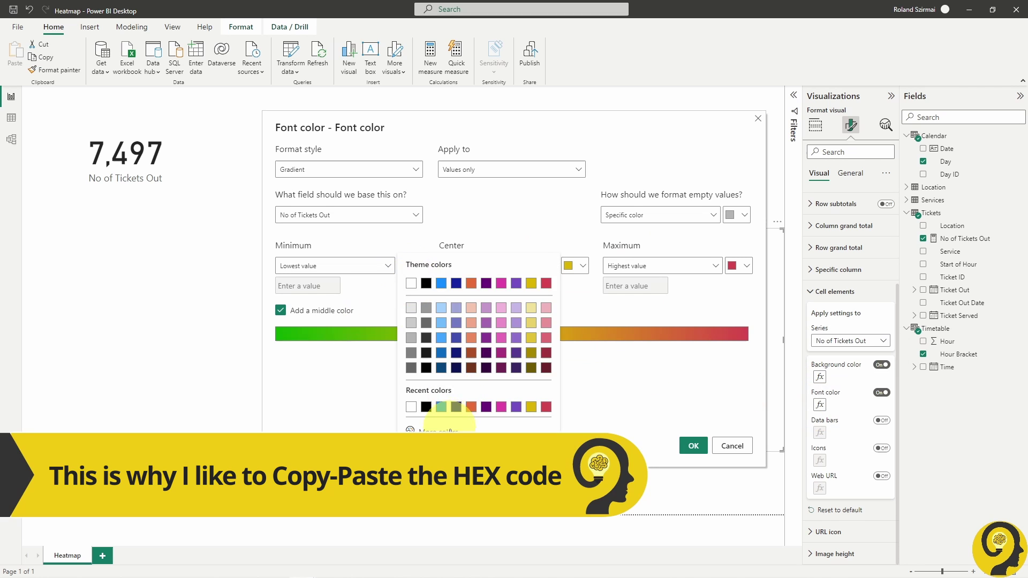
pyautogui.click(441, 432)
# Step: Apply the matching green, raise the values font size to 19, and enlarge the matrix visual
pyautogui.click(691, 445)
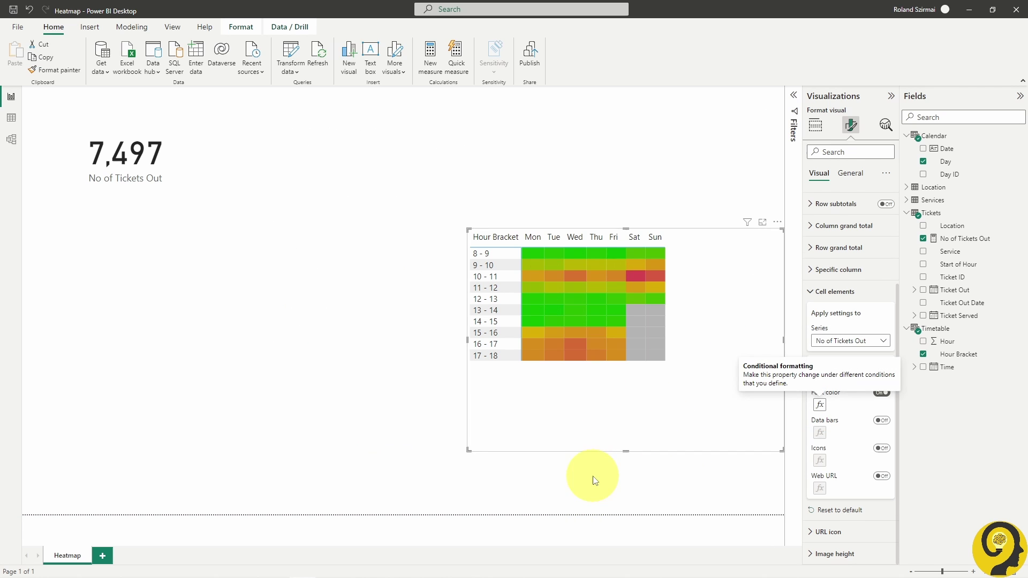
pyautogui.click(850, 125)
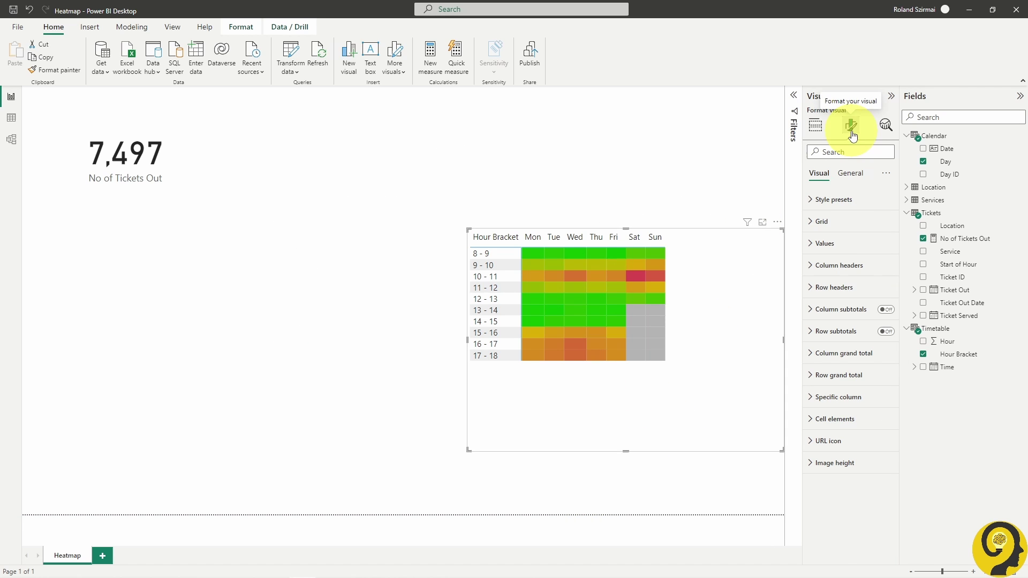
pyautogui.click(843, 243)
pyautogui.click(886, 289)
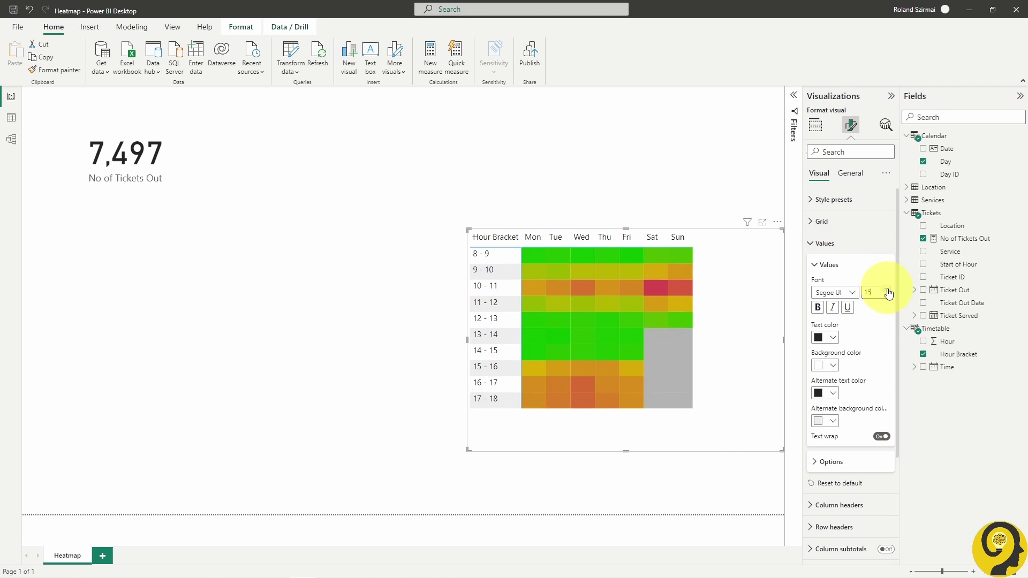
pyautogui.moveTo(469, 230); pyautogui.dragTo(427, 187)
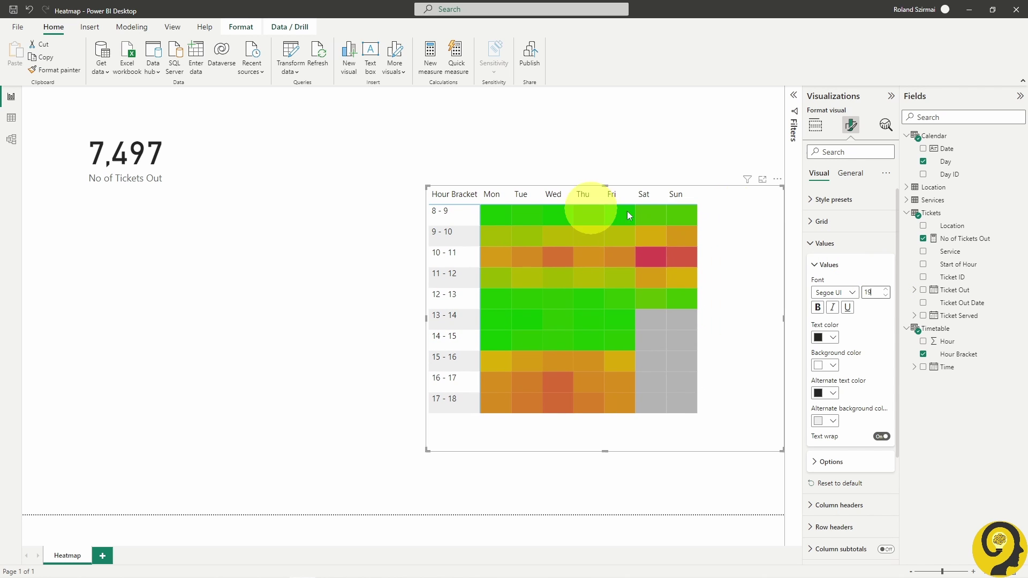
pyautogui.click(817, 244)
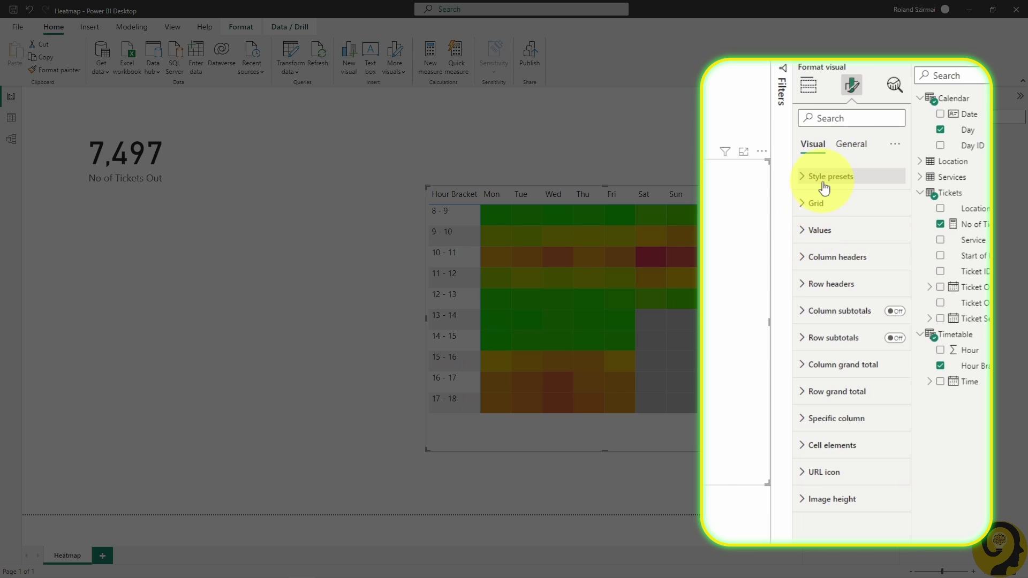
# Step: Set the matrix style preset to None
pyautogui.click(827, 199)
pyautogui.click(833, 208)
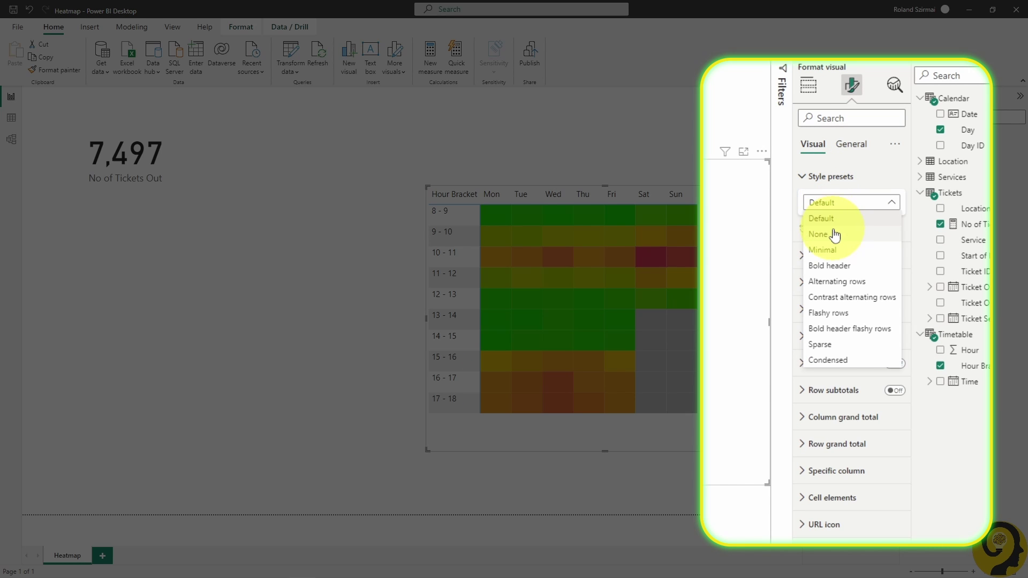
pyautogui.click(833, 231)
pyautogui.click(809, 182)
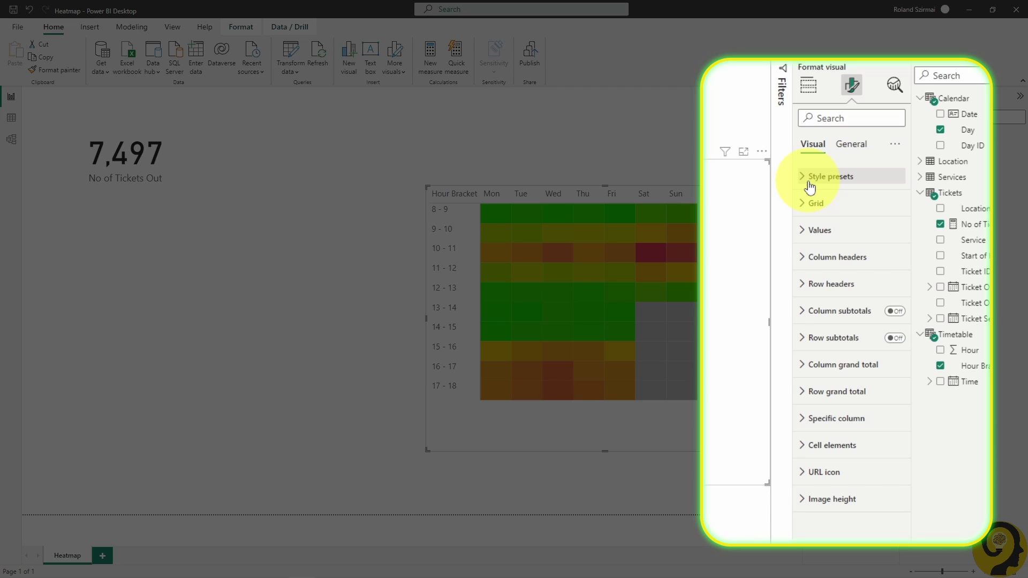
# Step: Turn off auto-size column width and header text wrap, and widen the Hour Bracket column
pyautogui.click(875, 113)
pyautogui.write('auto')
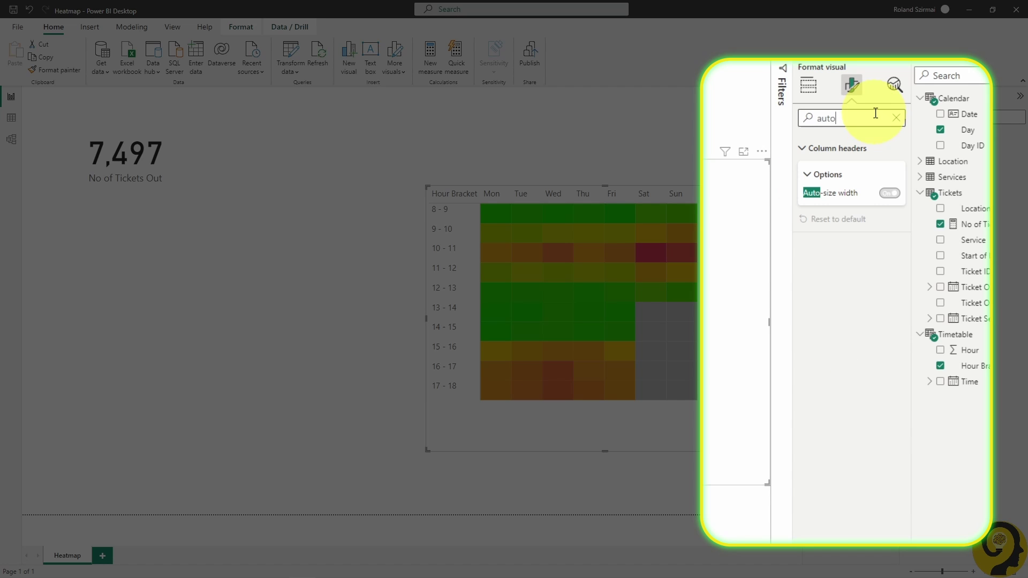
pyautogui.click(890, 193)
pyautogui.doubleClick(857, 121)
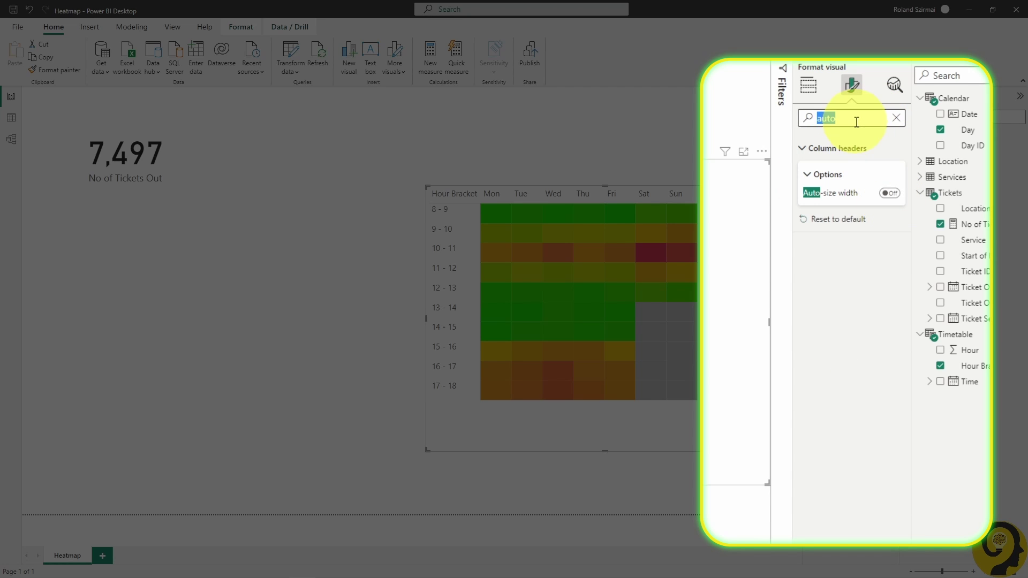
pyautogui.write('wrap')
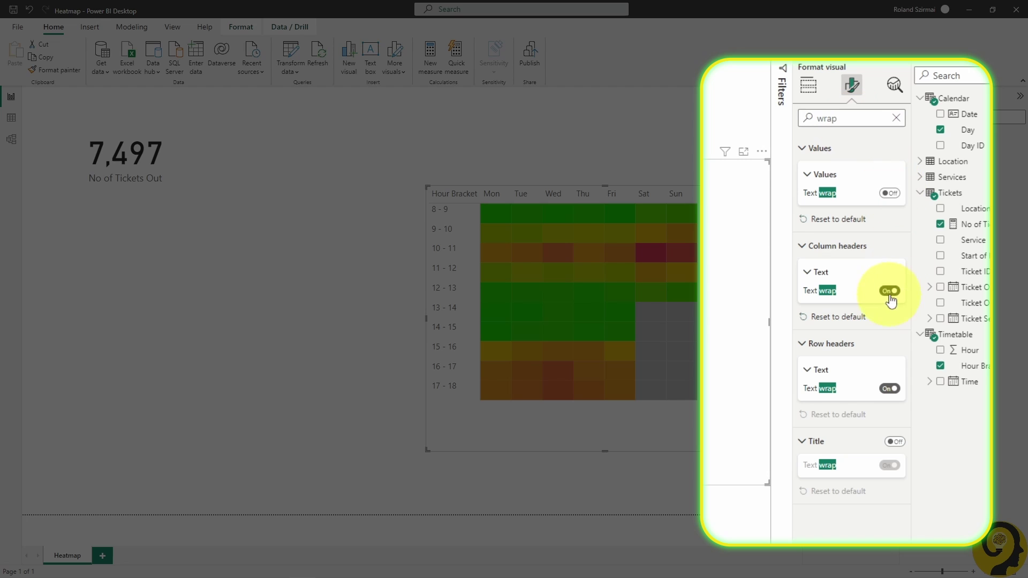
pyautogui.click(890, 389)
pyautogui.click(889, 390)
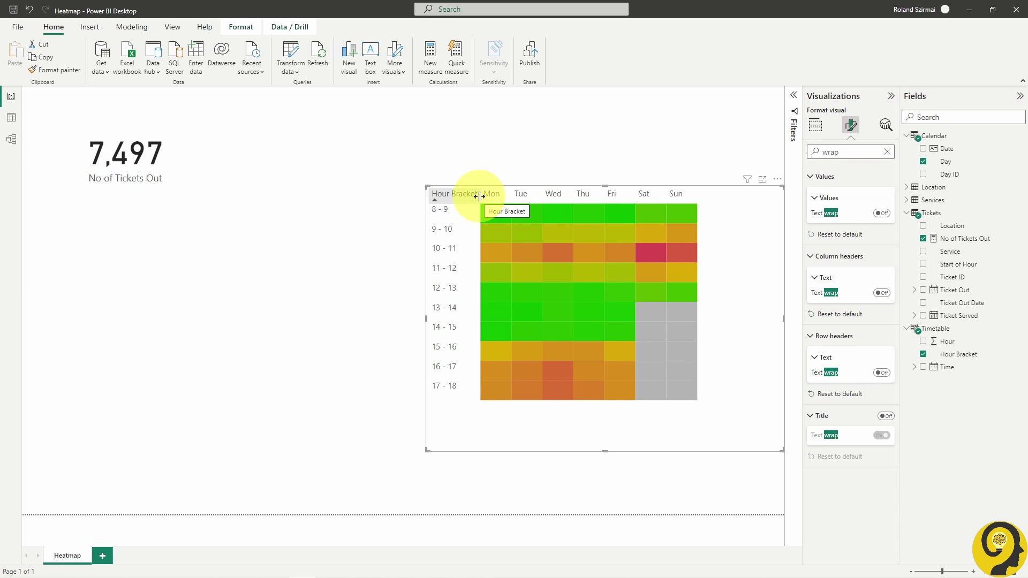
pyautogui.moveTo(481, 200); pyautogui.dragTo(489, 208)
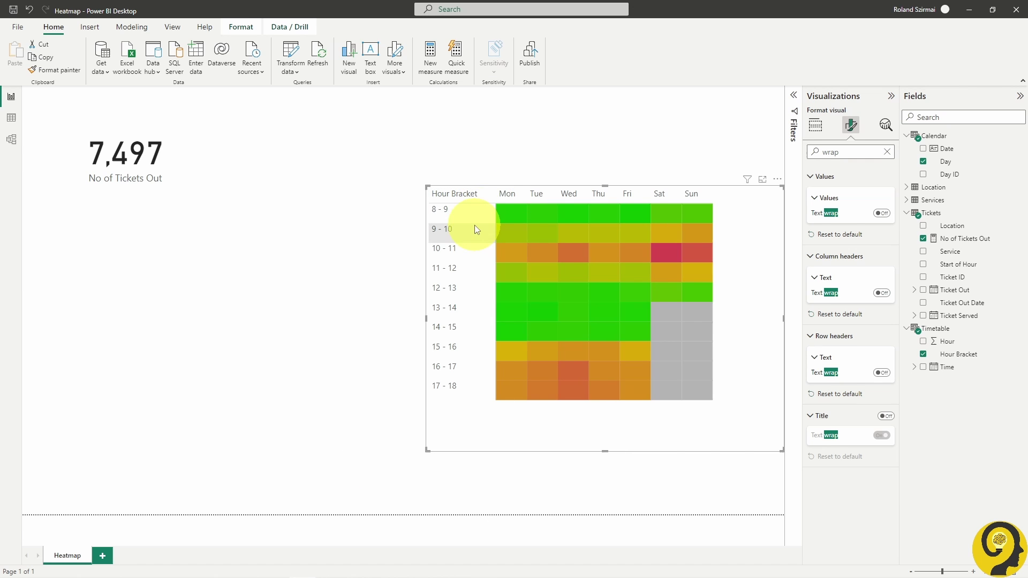